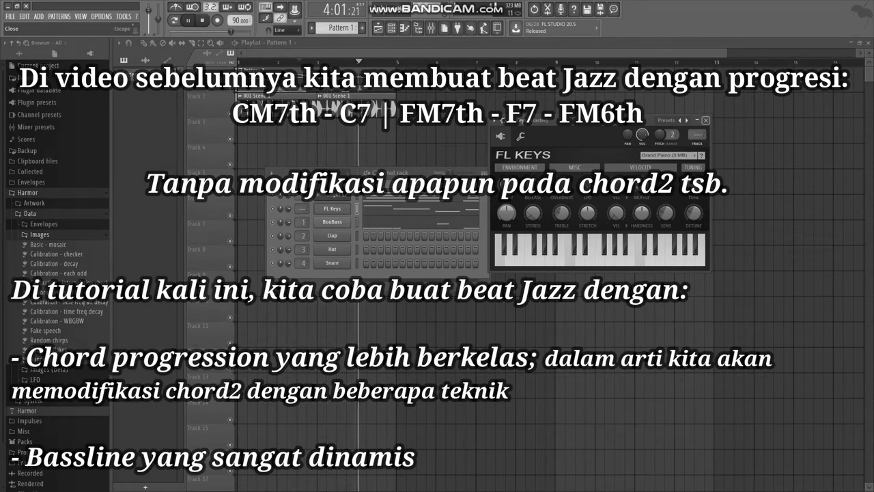
left_click(705, 120)
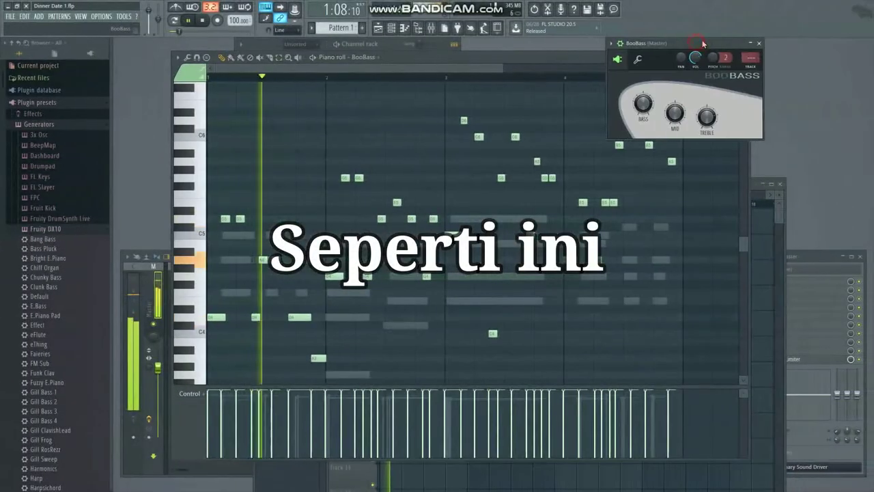
left_click_drag(702, 44, 717, 36)
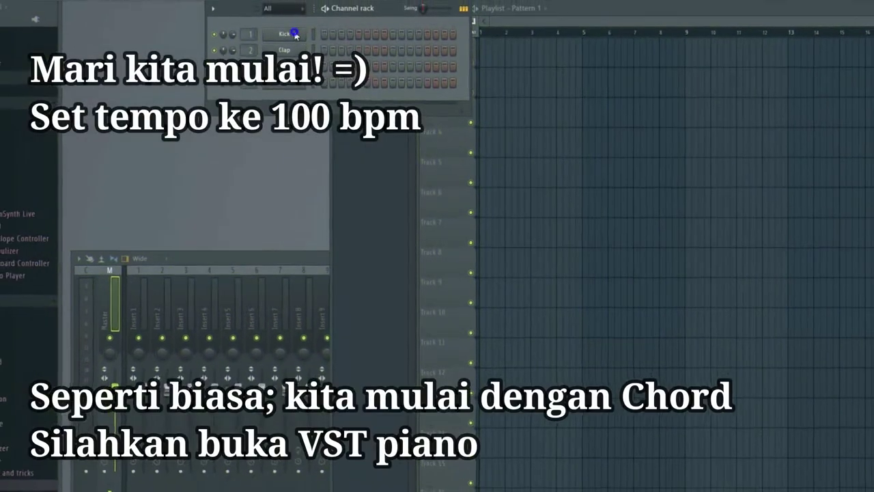
Insert an FL Keys piano channel above the Kick channel in the channel rack.
right_click(297, 32)
mouse_move(328, 101)
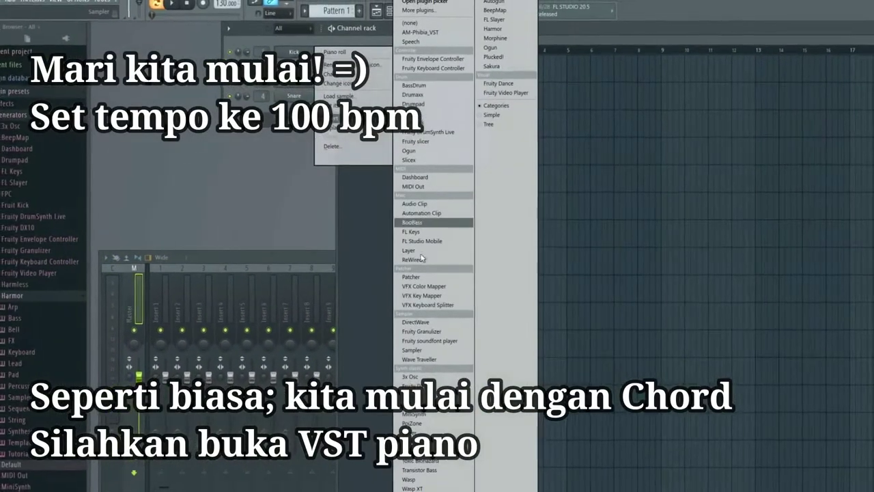
left_click(415, 231)
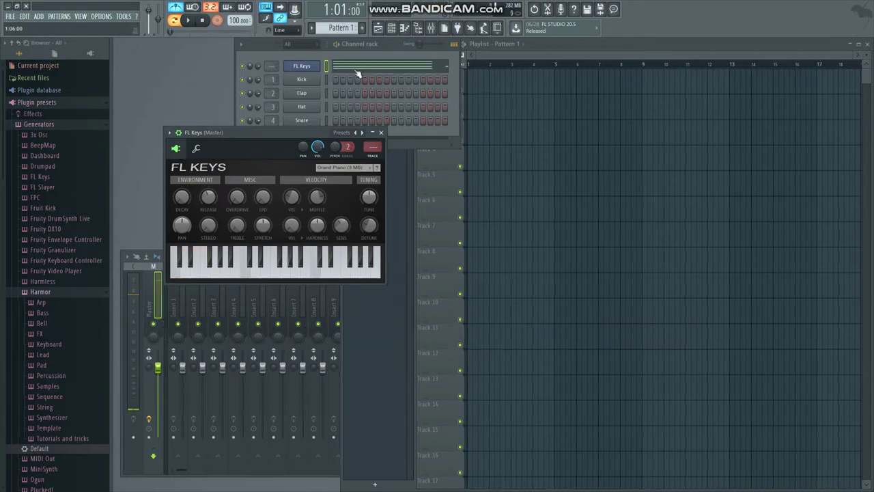
Open the FL Keys piano roll and examine the four-bar chord progression enlarged, following its playback.
key("F7")
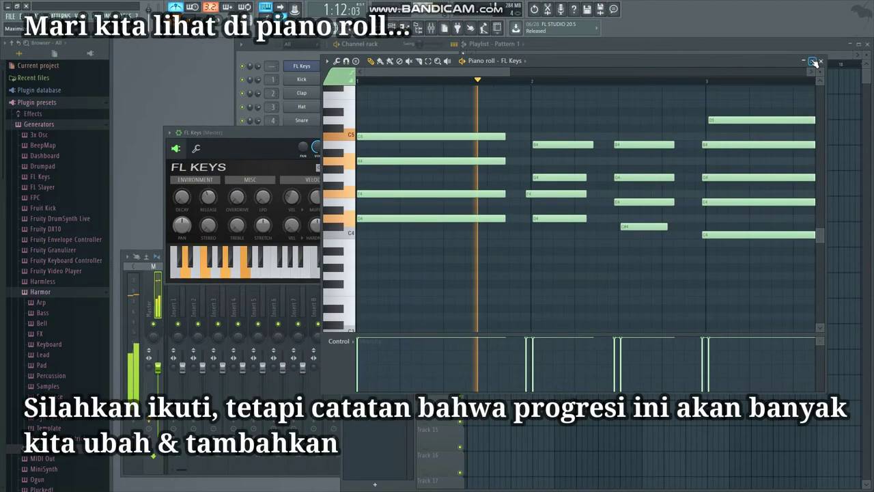
left_click(811, 61)
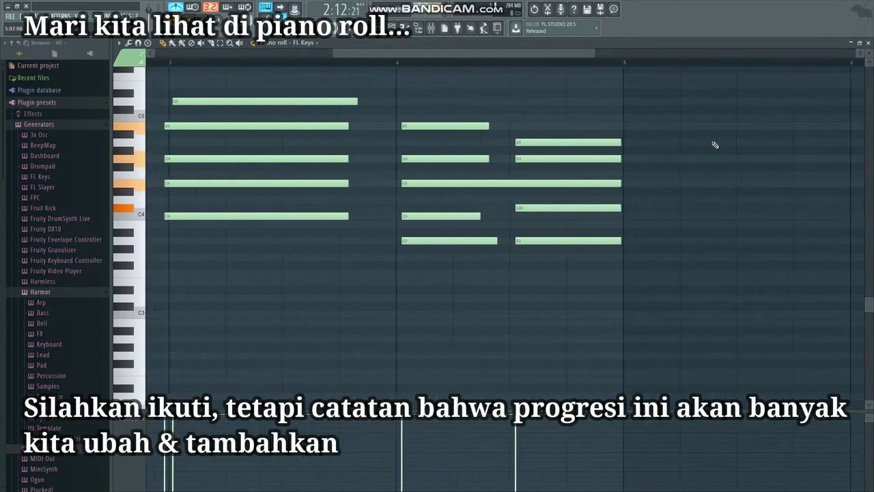
scroll(715, 145, "down", 3)
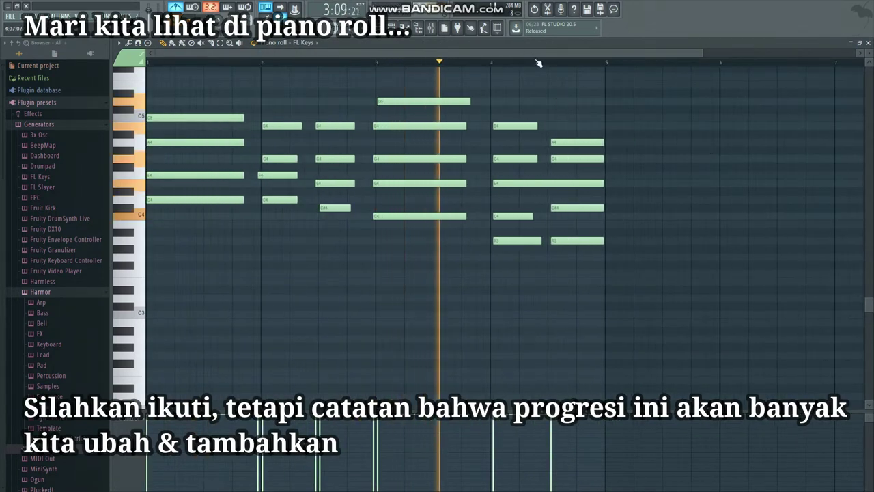
double_click(538, 42)
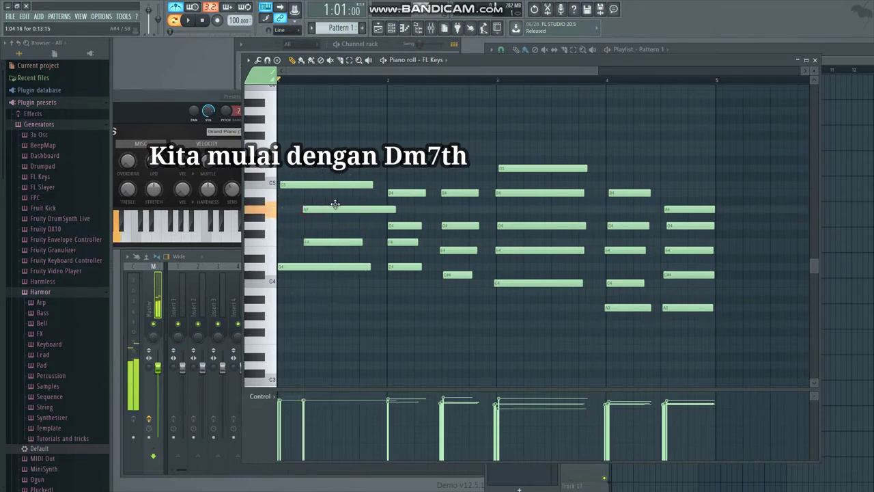
Start the C5, A4 and F4 notes of the first Dm7th slightly after its bass note, shorten them to staccato, and play back.
left_click_drag(332, 184, 348, 184)
key("space")
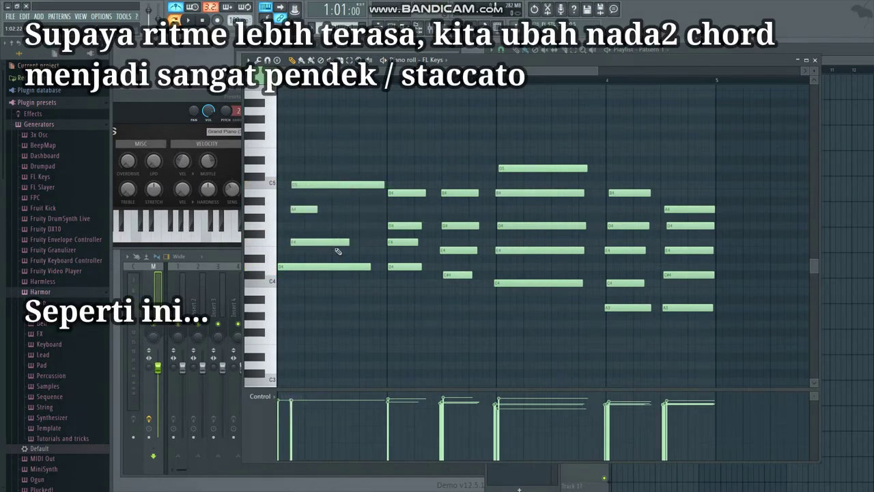
left_click_drag(384, 184, 318, 193)
key("space")
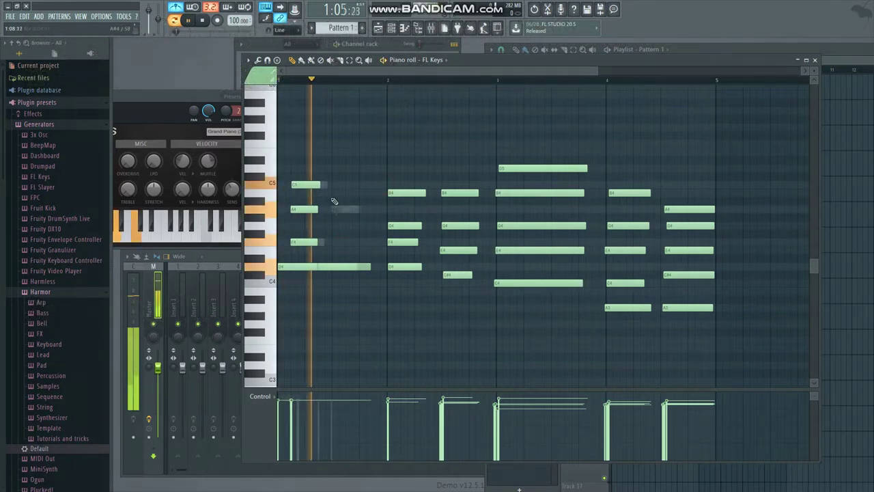
Add a second Dm7th hit (D4, F4, A4, C5) after the first in bar 1 and shorten its notes.
left_click_drag(312, 185, 349, 185)
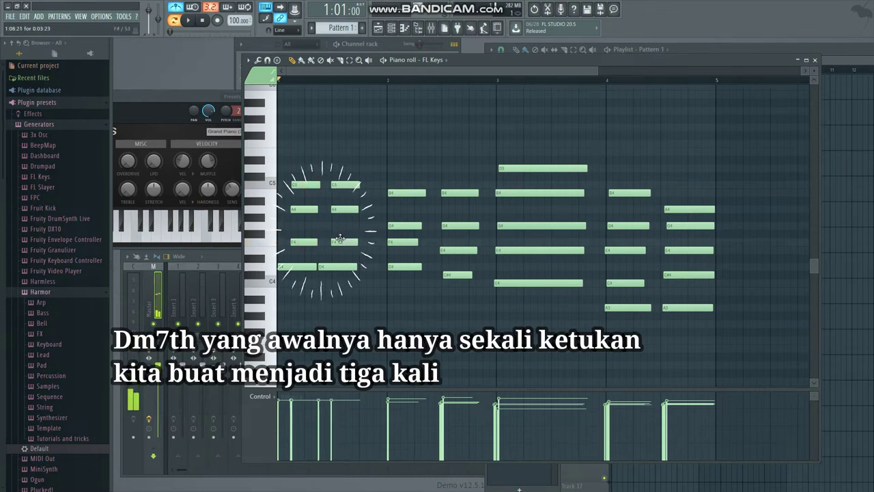
key("space")
key("space")
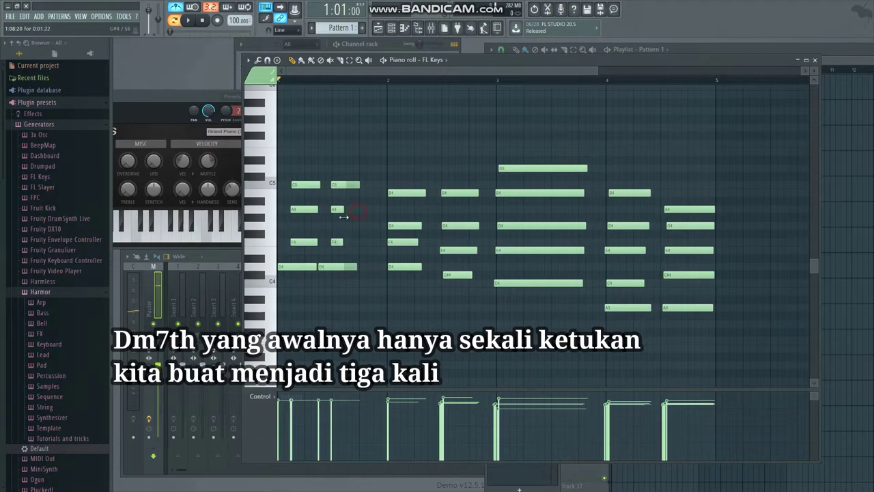
left_click_drag(364, 183, 335, 255)
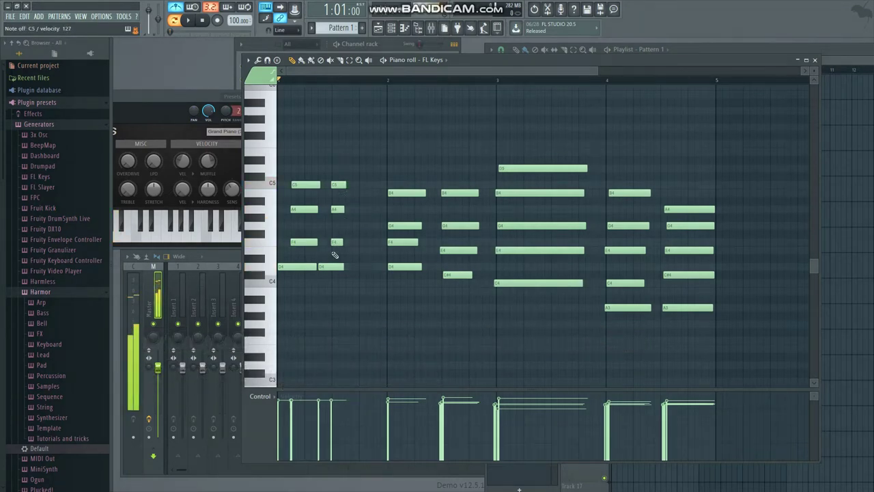
Add a short third hit before bar 2 as a plain D minor chord (D4, F4, A4) and play back bar 1.
left_click(366, 209)
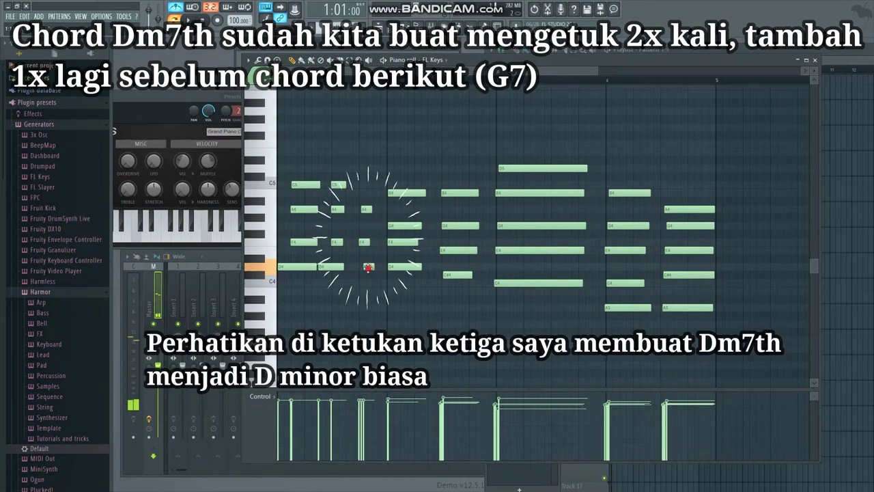
key("space")
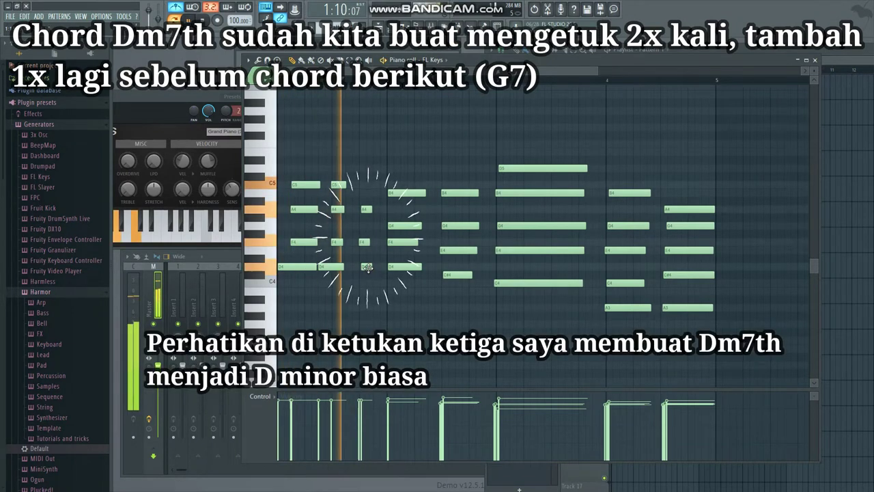
key("space")
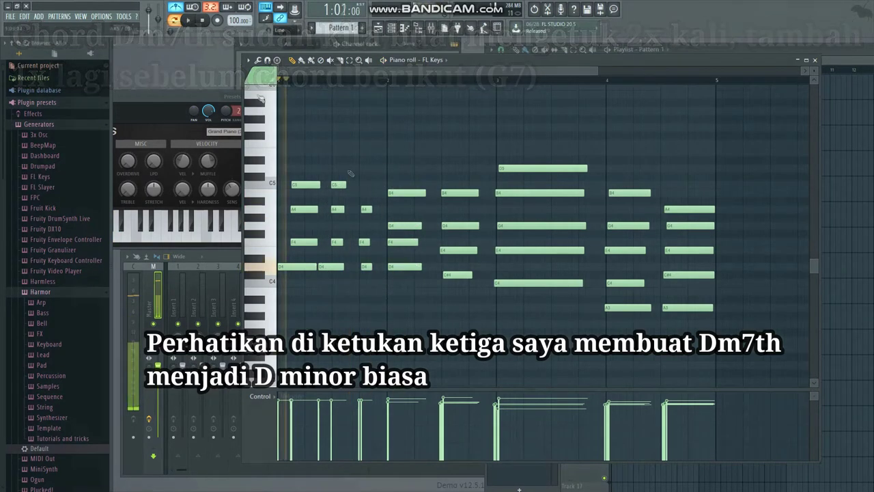
key("space")
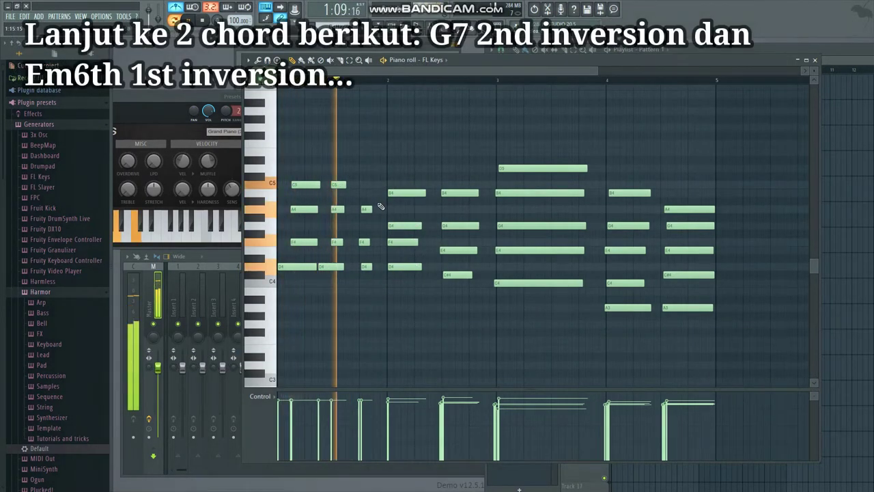
key("space")
Stagger the note starts of the G7 and Em6th chords in bar 2 for a smoother feel, and play them back.
left_click(398, 241)
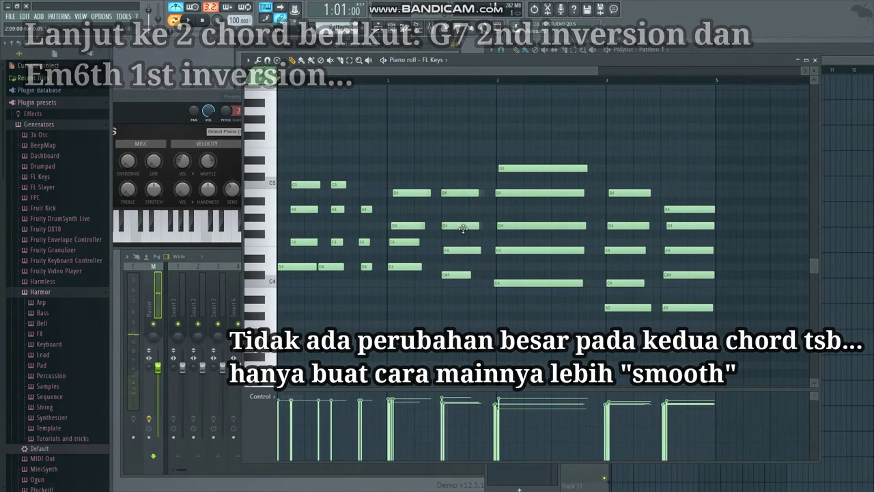
left_click_drag(464, 194, 451, 276)
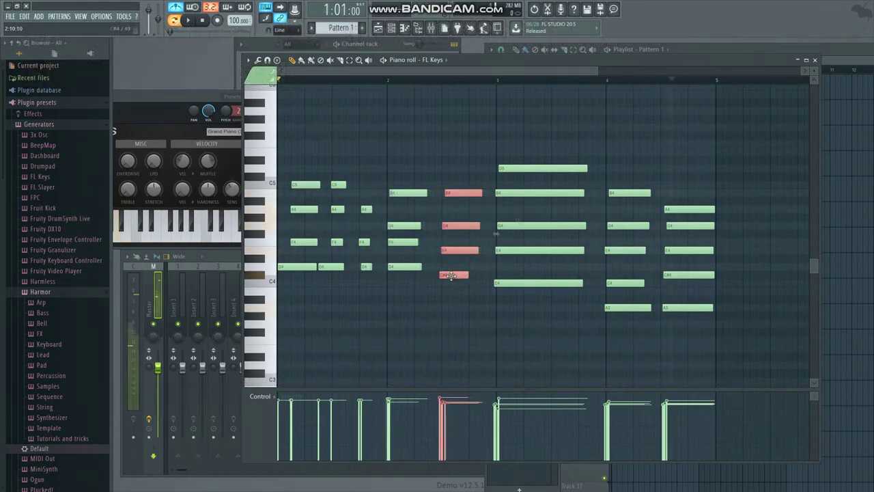
left_click(188, 20)
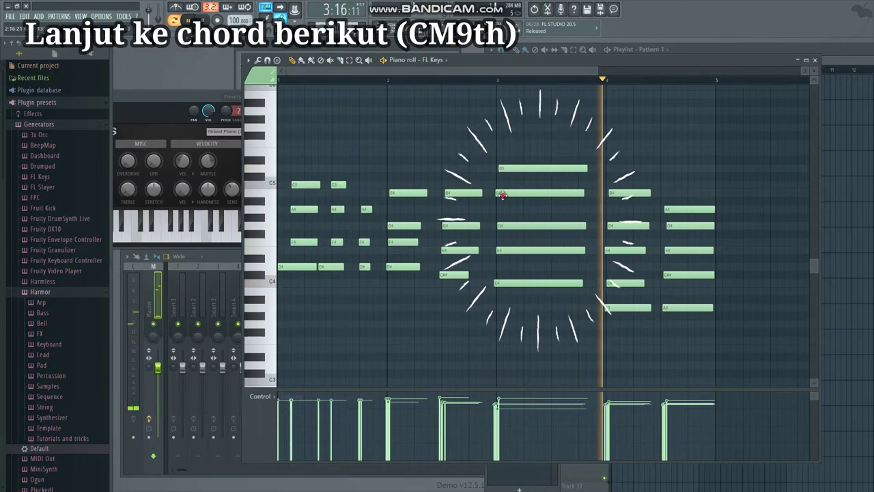
key("space")
Slightly stagger the note starts of the CM9th chord in bar 3 and play back from that bar.
left_click(492, 79)
key("space")
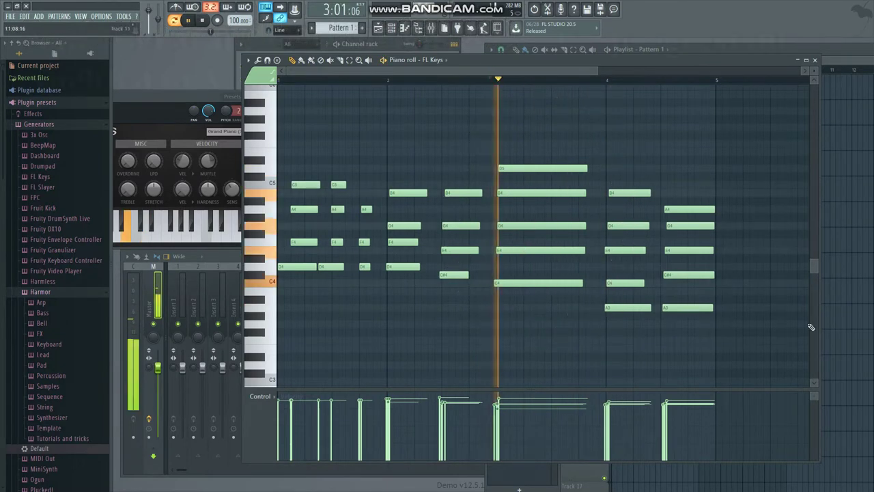
key("space")
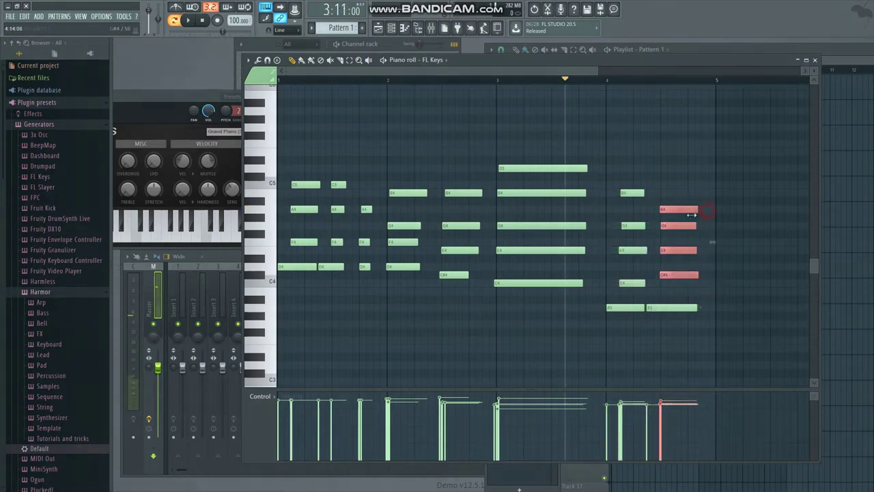
Shorten the two bar 4 chords into separate hits and repeat the last chord (A3, C#4, E4, G4, A4) before bar 5.
key("space")
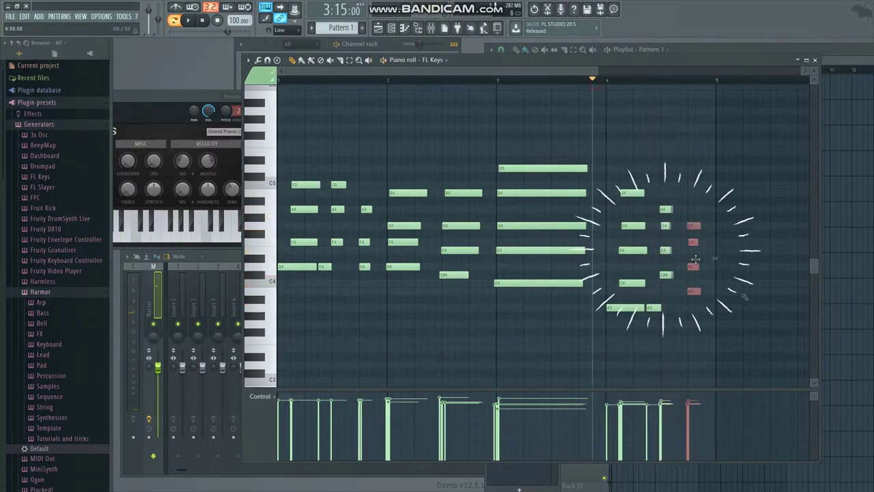
key("space")
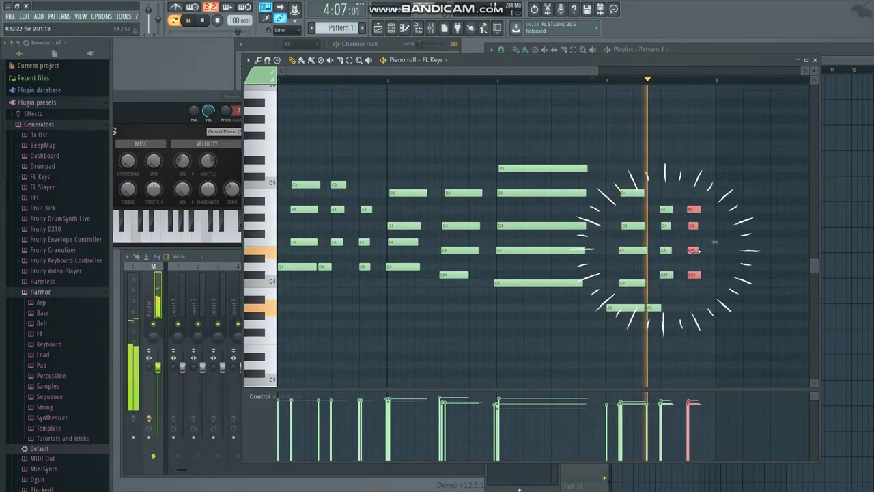
key("ctrl+d")
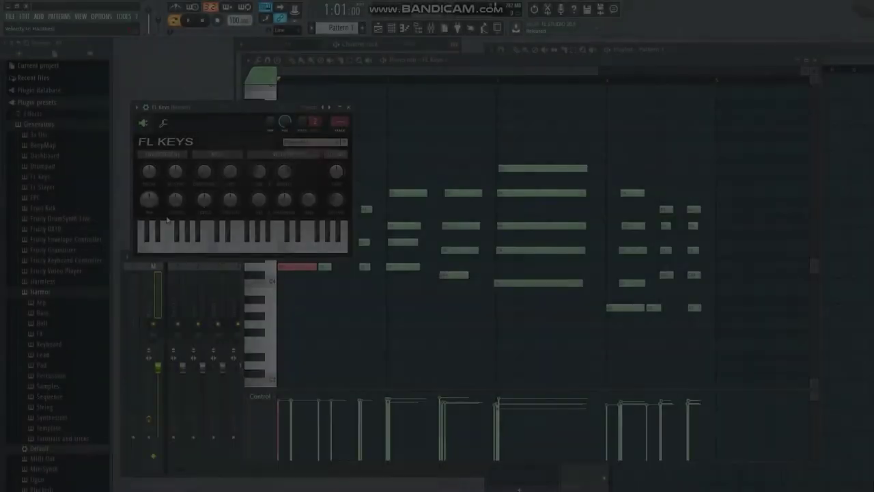
Move the FL Keys window clear of the first chords, switch its sound to Rhodes (FL), and play the progression.
key("space")
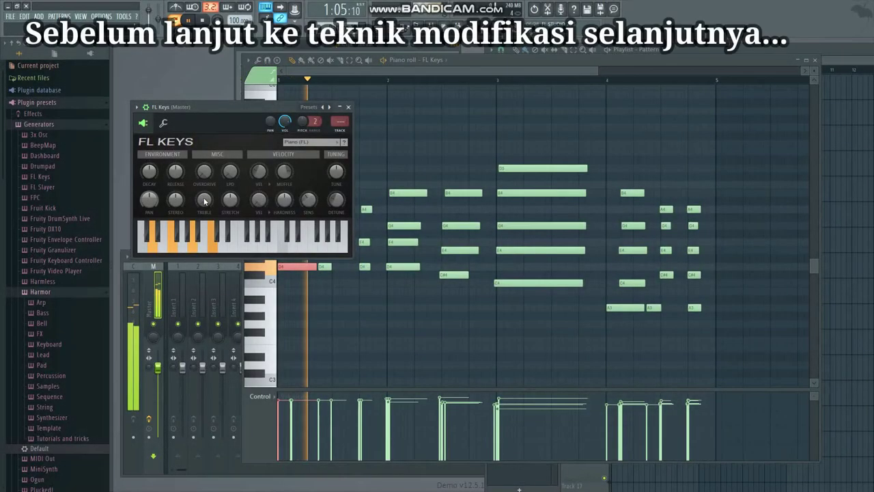
left_click_drag(250, 107, 601, 38)
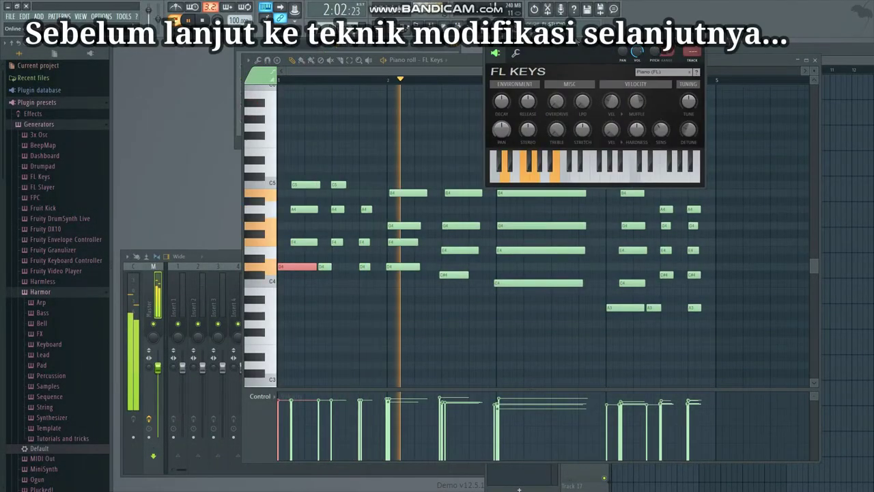
key("space")
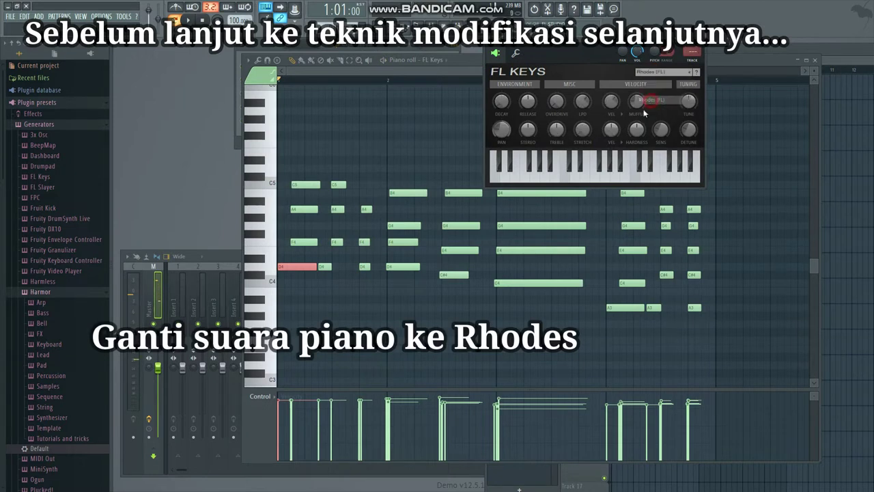
key("space")
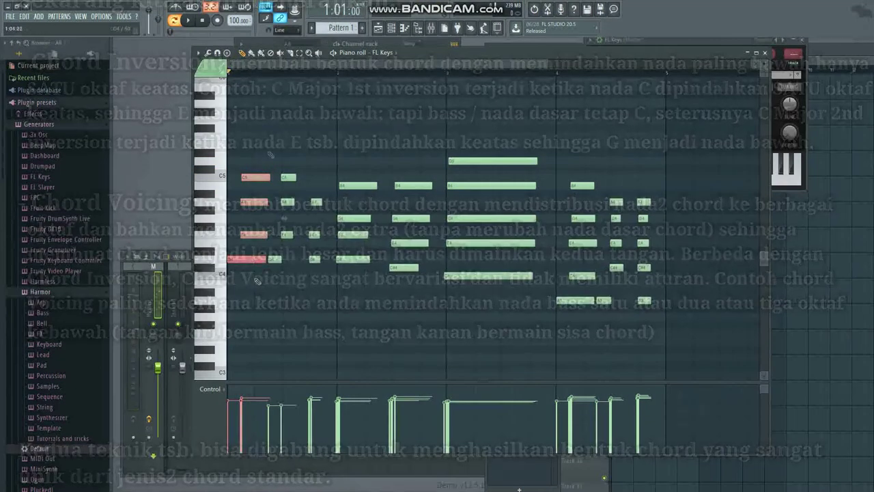
Move the D4 bass notes of all three Dm7th and Dm hits in bar 1 down one octave to D3, and play back.
left_click(248, 235)
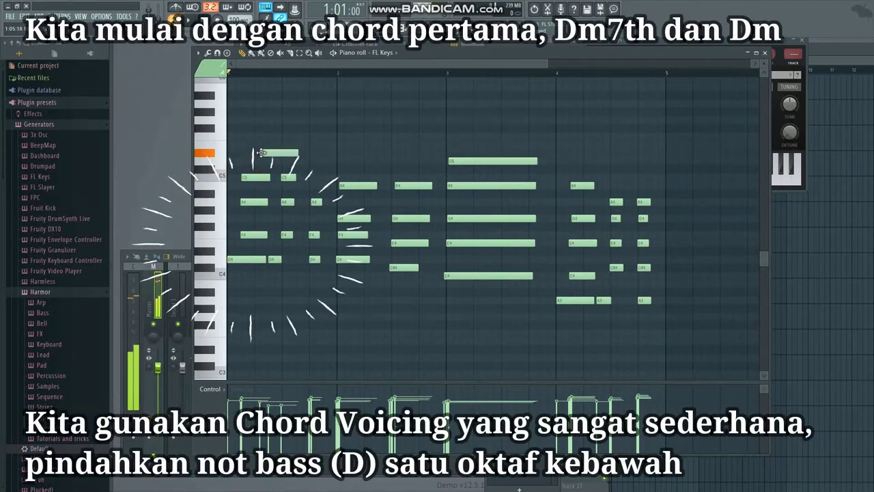
left_click(256, 277)
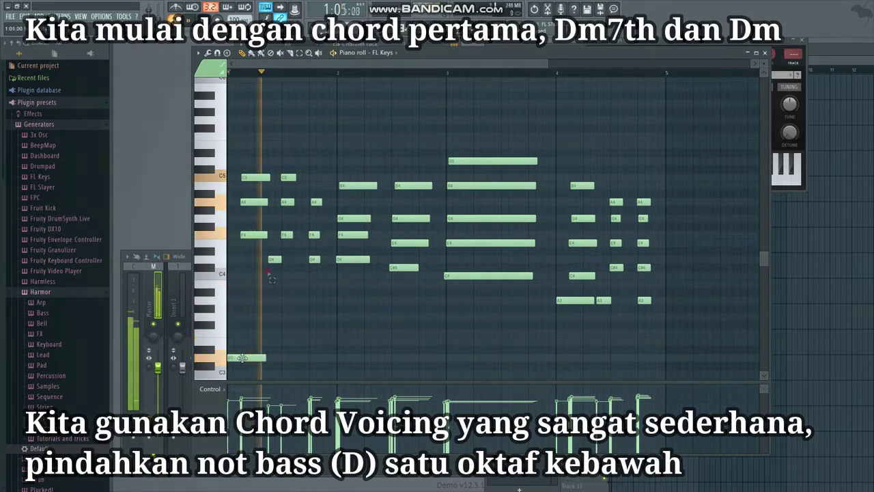
left_click_drag(266, 257, 333, 275)
left_click_drag(274, 260, 285, 334)
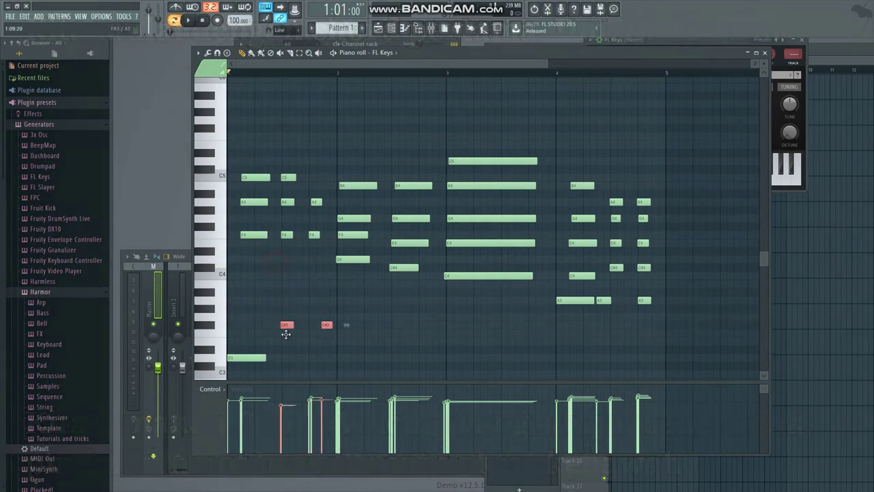
key("space")
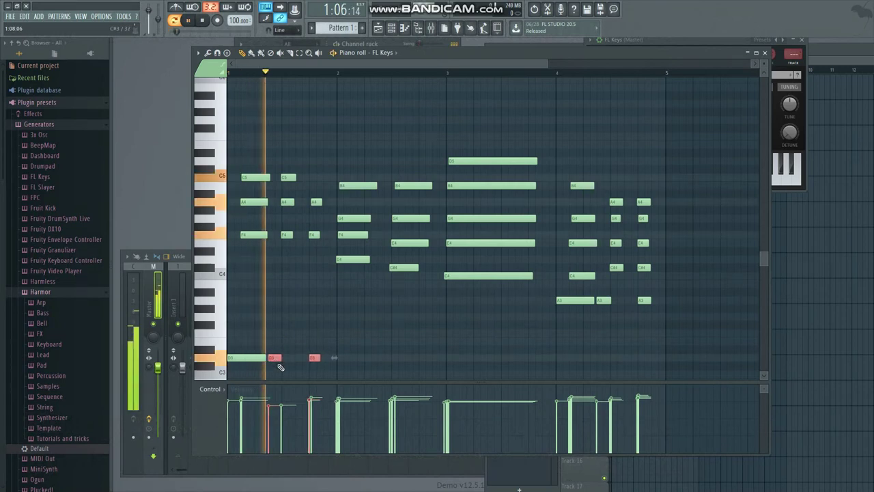
key("space")
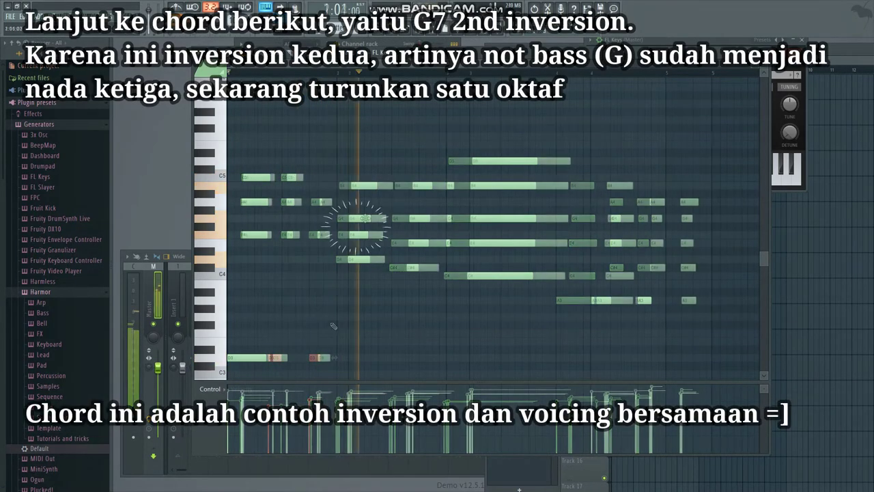
Move the G4 note of the G7 chord in bar 2 down one octave to G3.
scroll(365, 219, "up", 1)
left_click(365, 218)
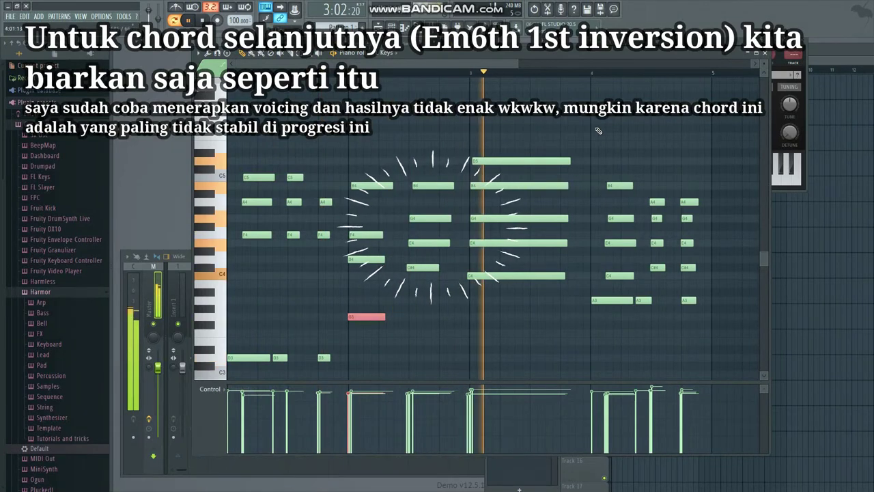
Move the C4 bass note of the CM7 chord in bar 3 down one octave to C3, and play back.
key("space")
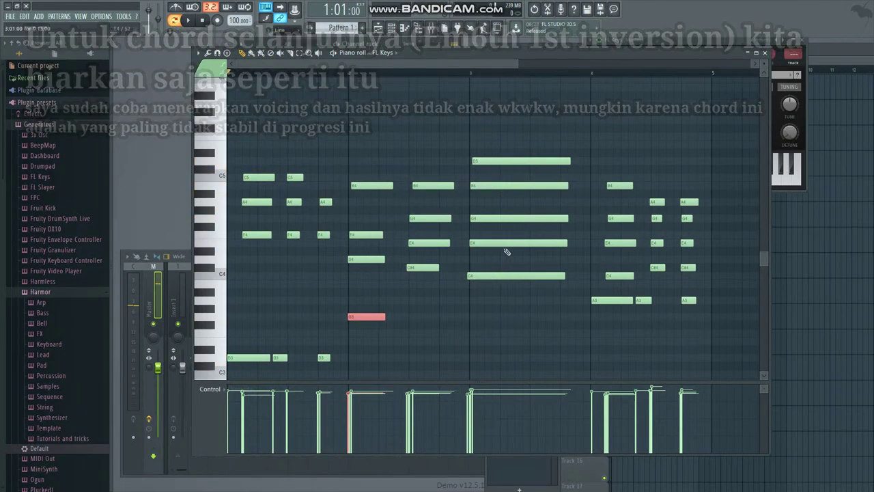
left_click(490, 275)
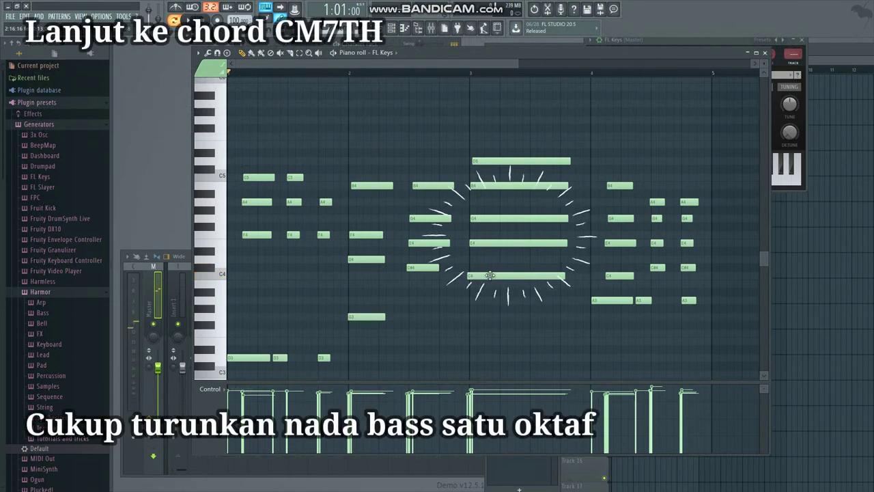
left_click_drag(490, 275, 498, 376)
key("space")
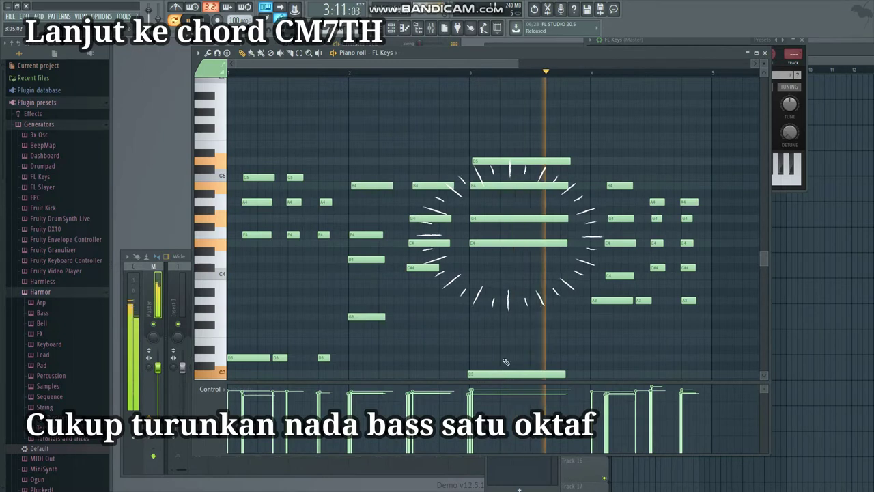
Move the three A3 bass notes of the bar 4 chords down one octave to A2, keeping their timing, and play back.
scroll(572, 281, "down", 2)
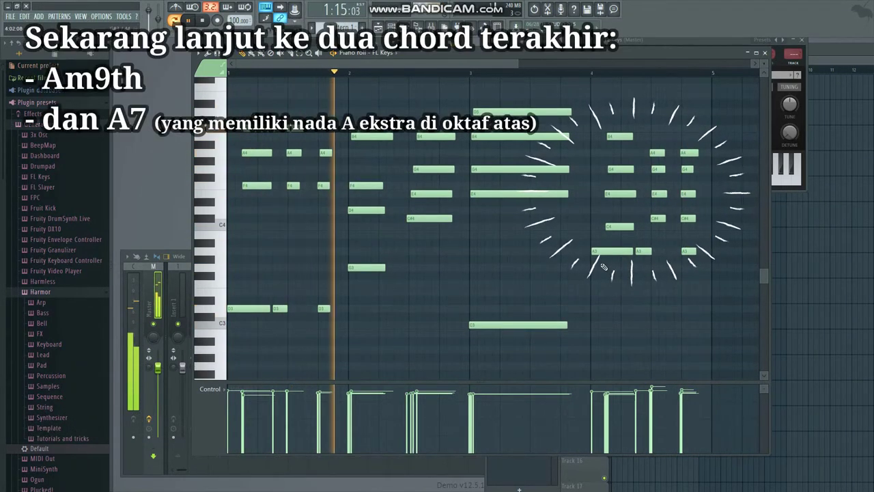
left_click_drag(594, 270, 707, 254)
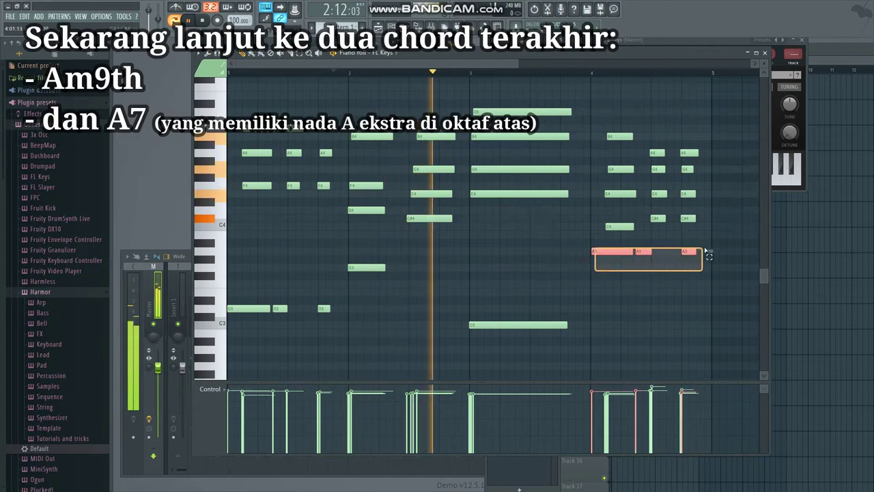
key("space")
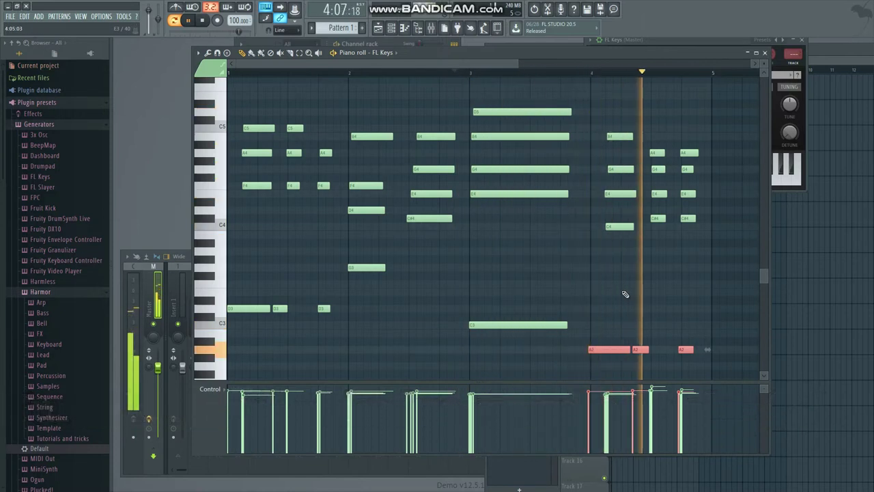
left_click_drag(607, 349, 609, 349)
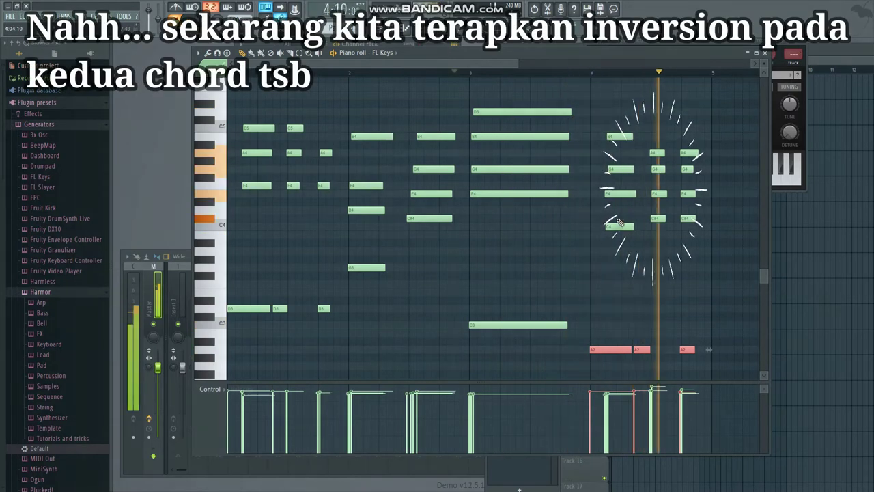
key("space")
Invert the Am9 chord in bar 4 by moving its C4 note up one octave to C5.
scroll(619, 223, "up", 2)
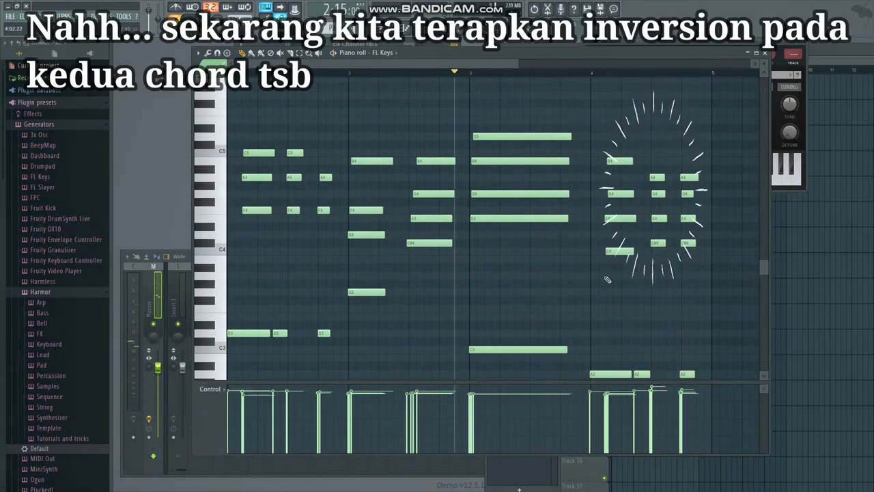
left_click_drag(605, 278, 708, 158)
left_click(666, 269)
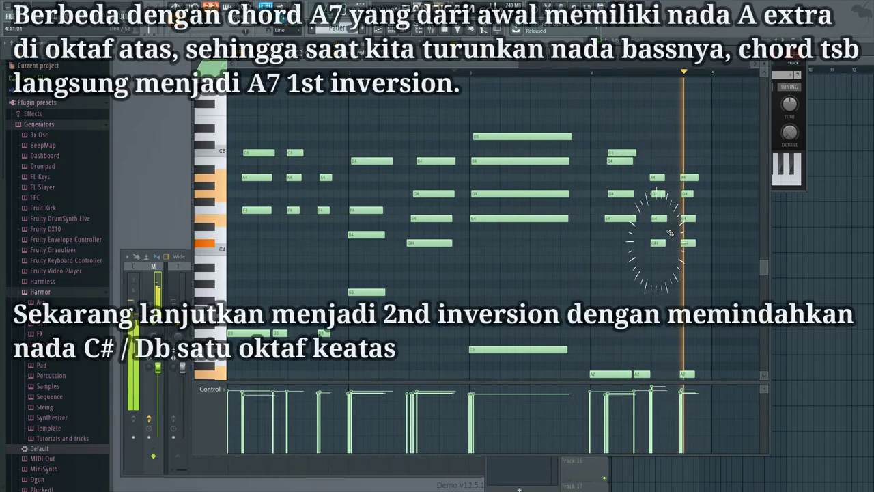
Move the C#4 notes of both A7 hits in bar 4 up one octave to C#5, and play back.
key("space")
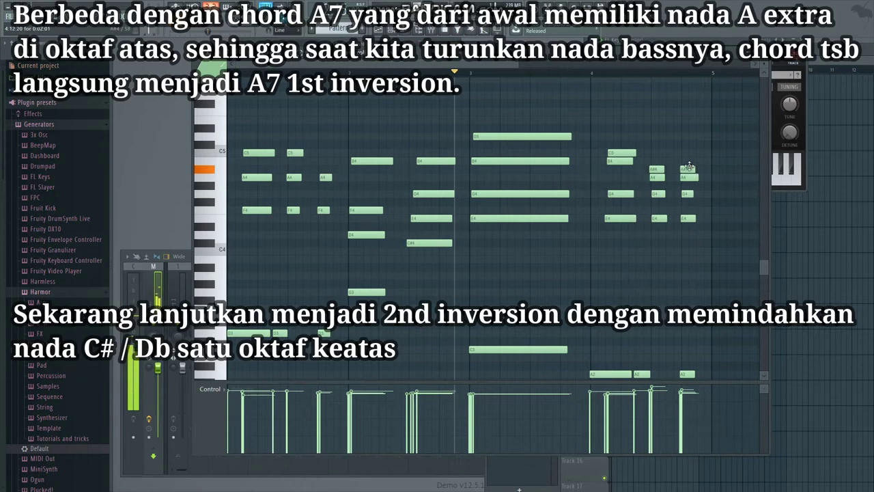
left_click_drag(689, 144, 658, 135)
key("space")
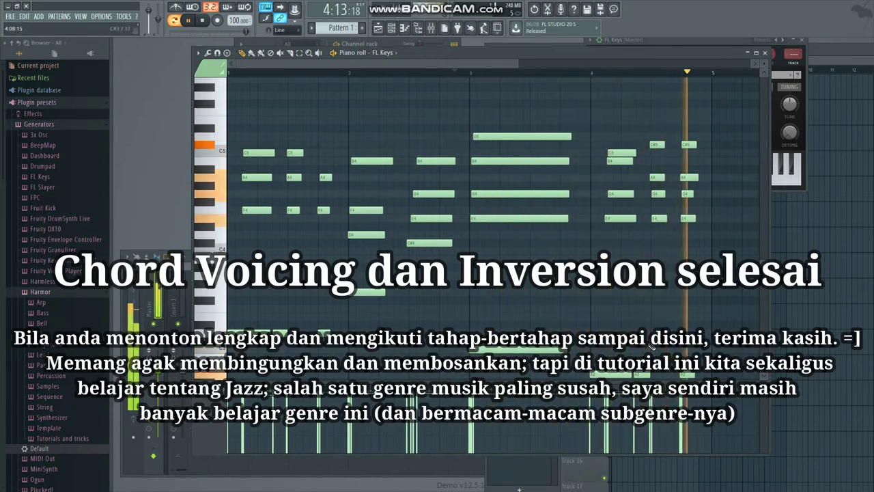
scroll(492, 204, "down", 1)
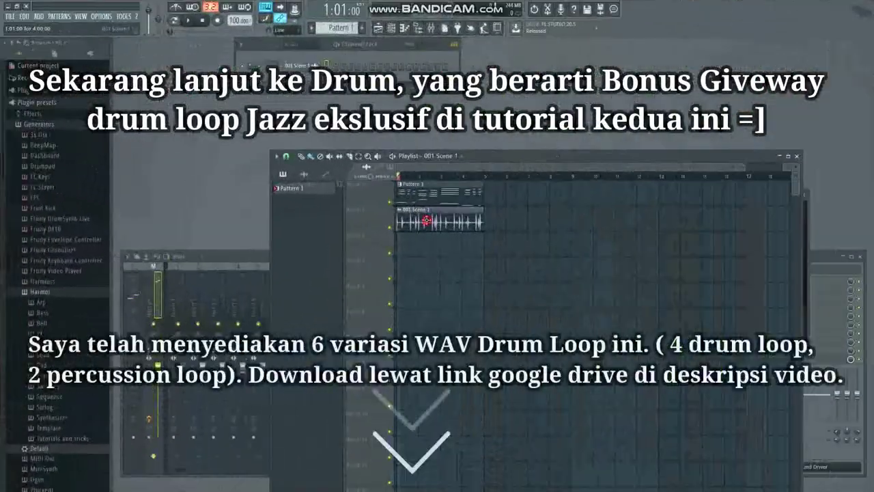
Open the channel settings of the 001 Scene 1 drum loop and move the window clear of the playlist clips.
double_click(424, 220)
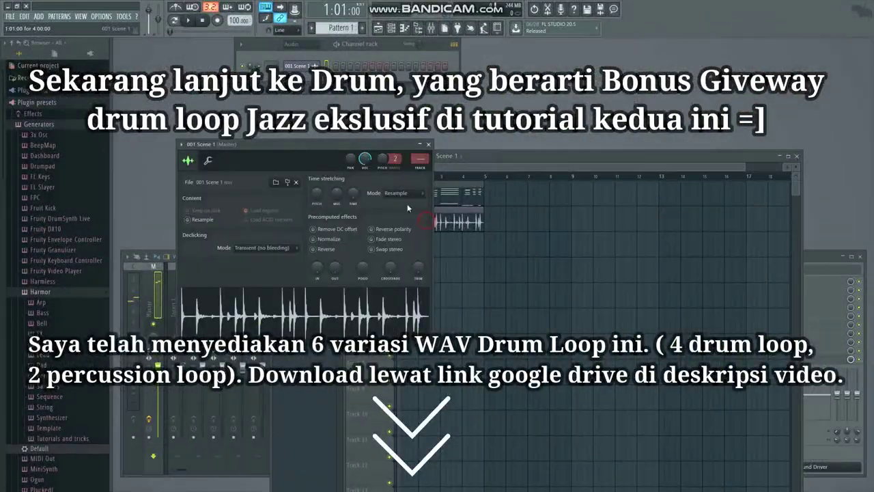
left_click_drag(339, 151, 301, 123)
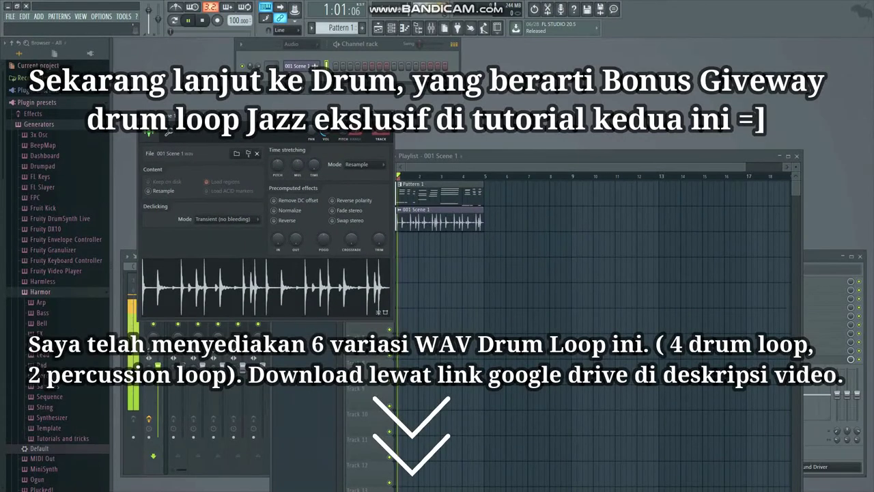
left_click(256, 153)
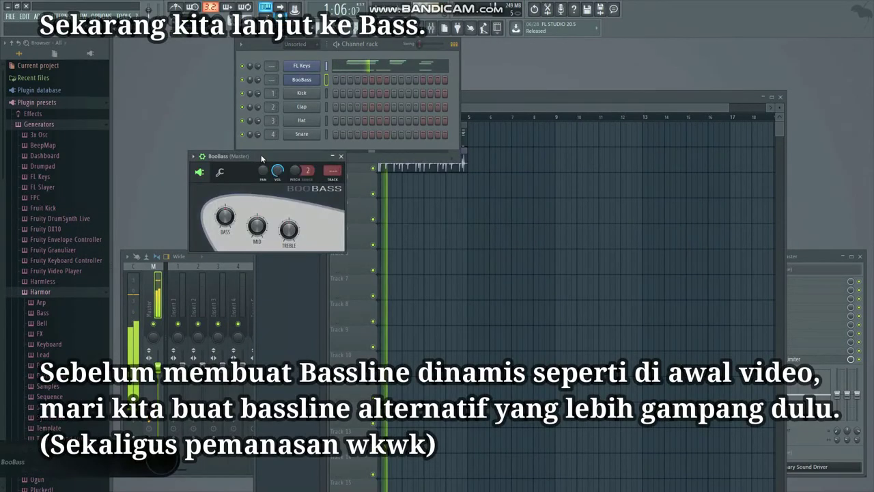
Move the BooBass window aside, record a simple walking bassline over the four bars, and show its notes in the piano roll.
left_click_drag(261, 158, 498, 192)
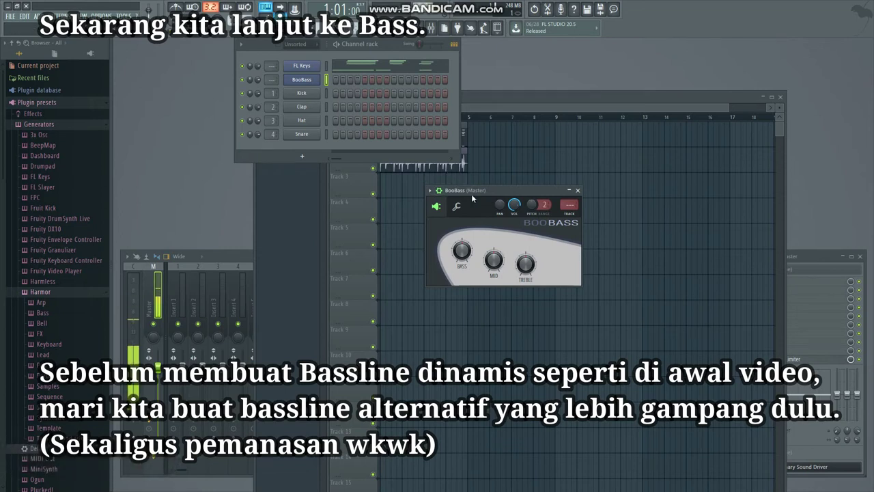
left_click(431, 190)
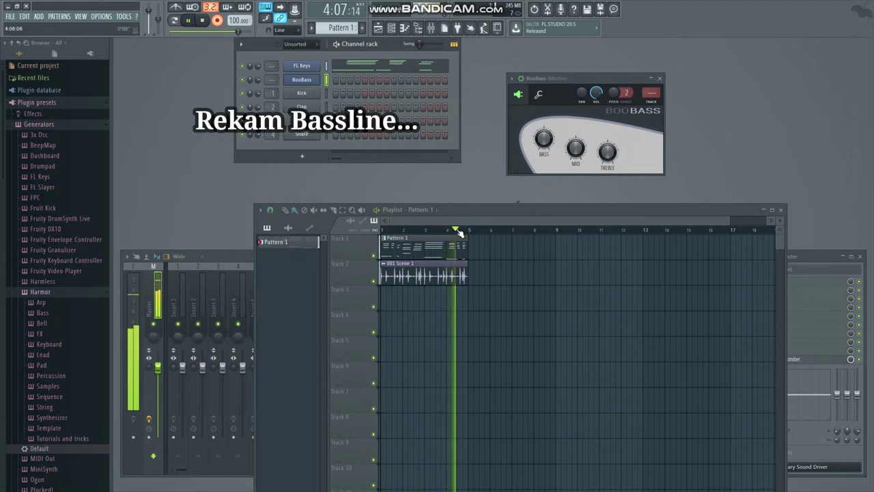
left_click(418, 86)
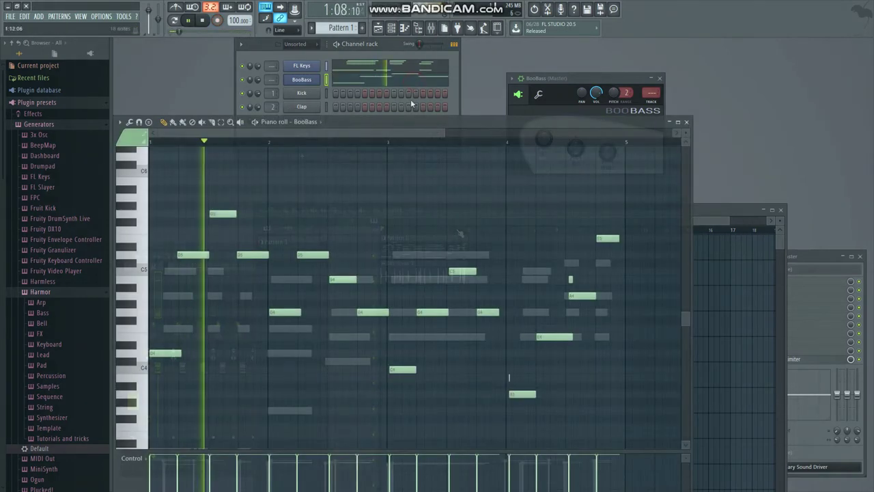
left_click(693, 113)
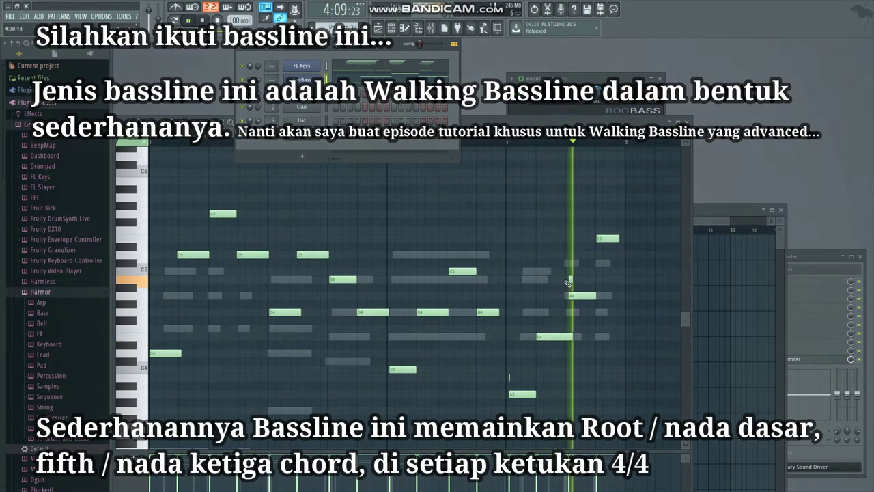
left_click(540, 321)
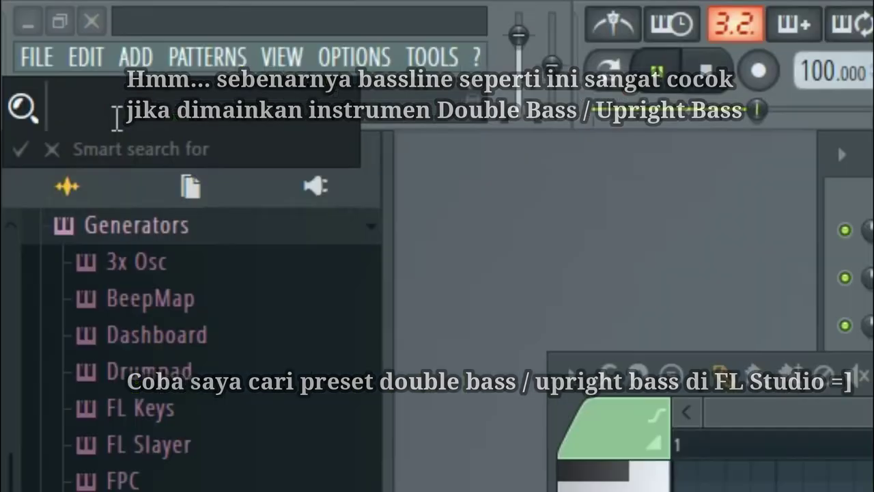
Search the browser for a double bass preset and for UPRIGHT BASS.
type("DOUBLL")
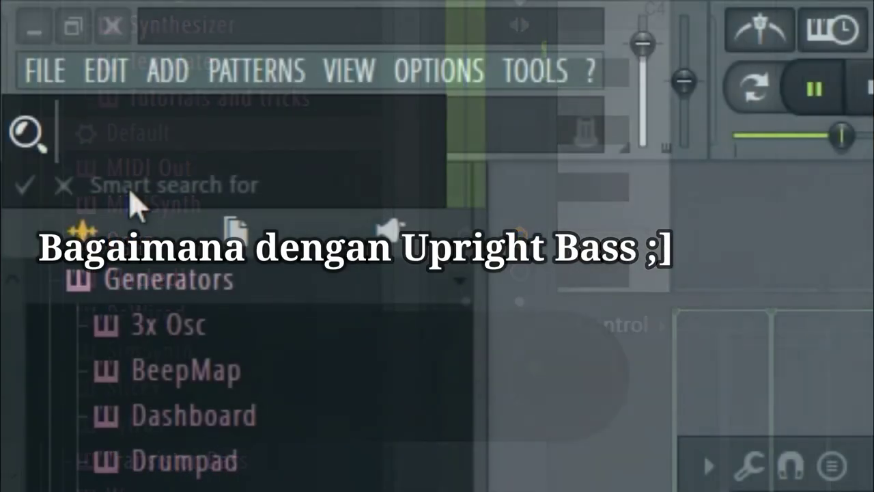
type("U")
type("PRIGHT ")
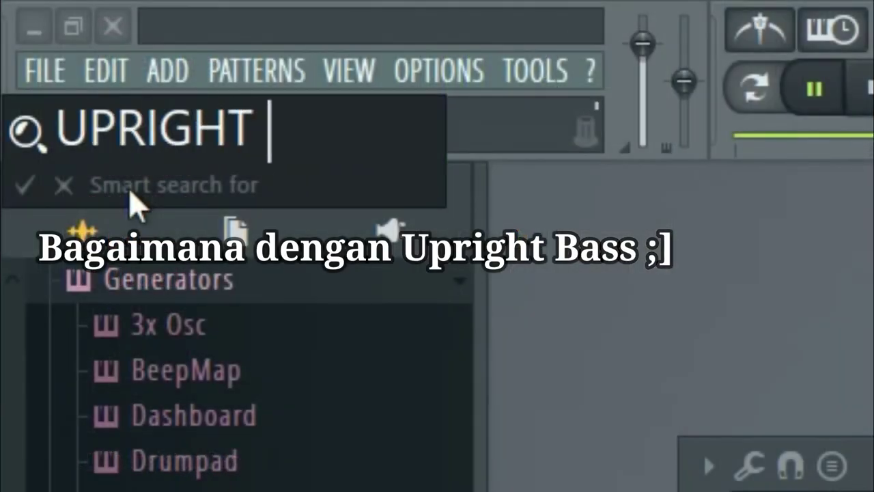
type("BASS")
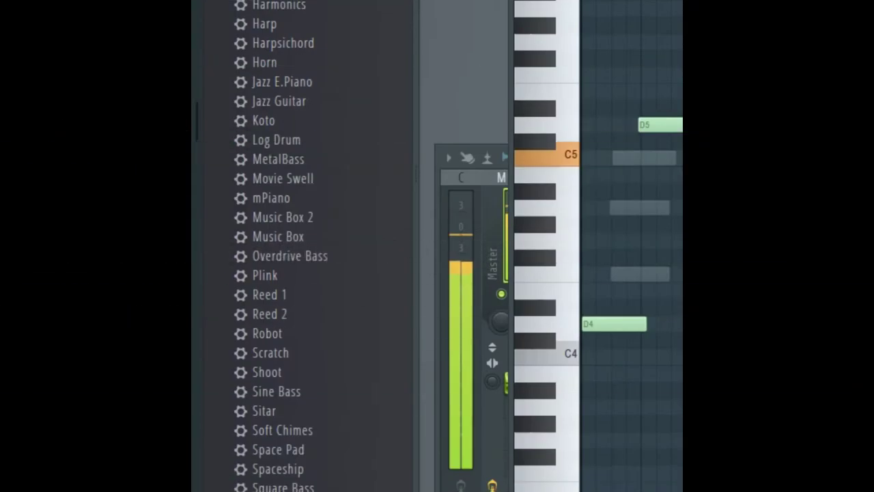
scroll(289, 140, "down", 5)
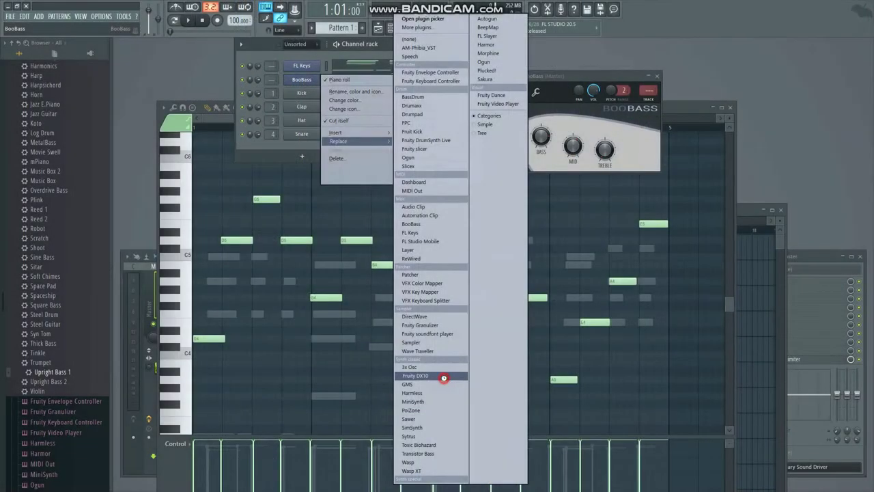
Try Fruity DX10 with the Upright Bass 1 preset in place of BooBass and audition its sound.
left_click(441, 378)
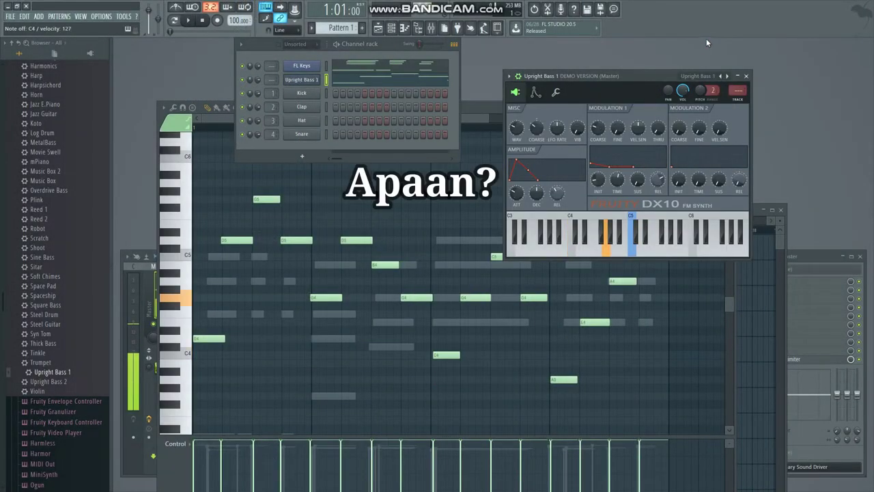
key("q")
left_click(509, 76)
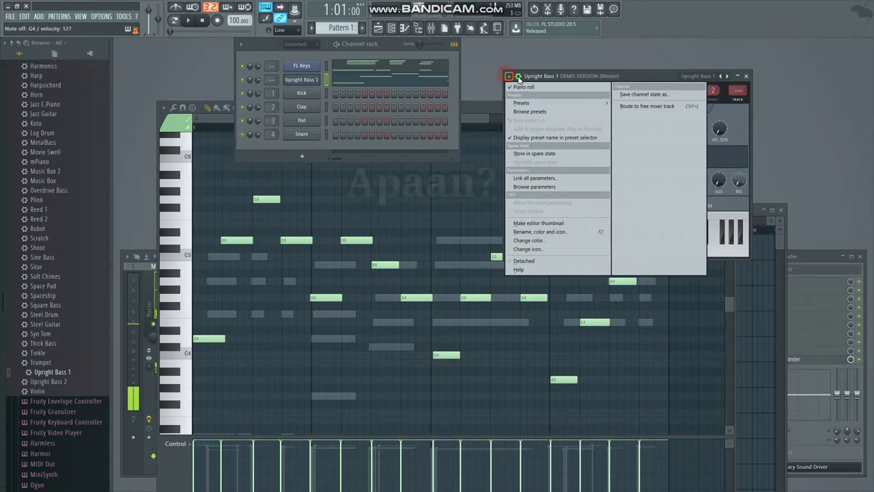
left_click(553, 103)
left_click(688, 46)
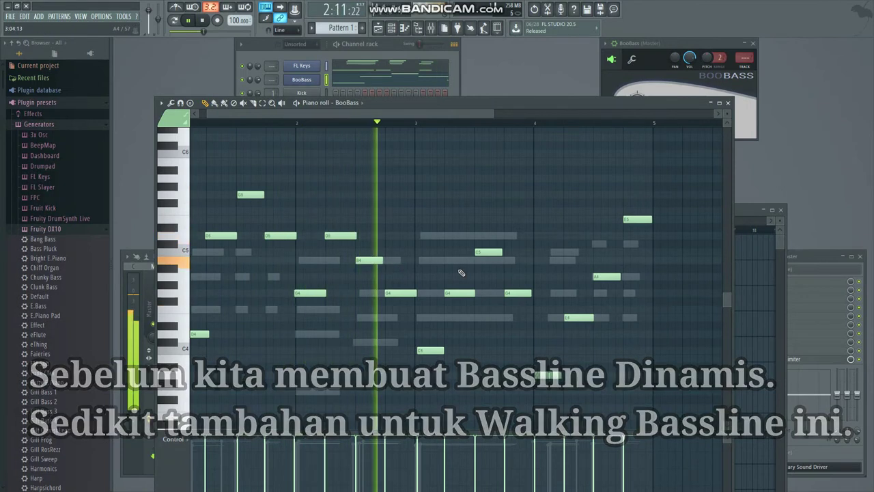
Change the third bass note of bar 3 to D5 and the fourth to C5, and play back the bassline.
key("space")
left_click_drag(486, 252, 486, 236)
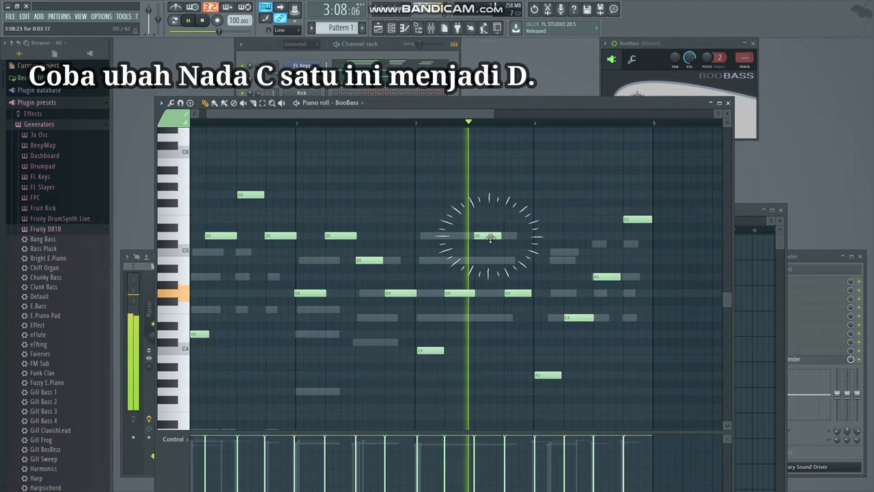
key("space")
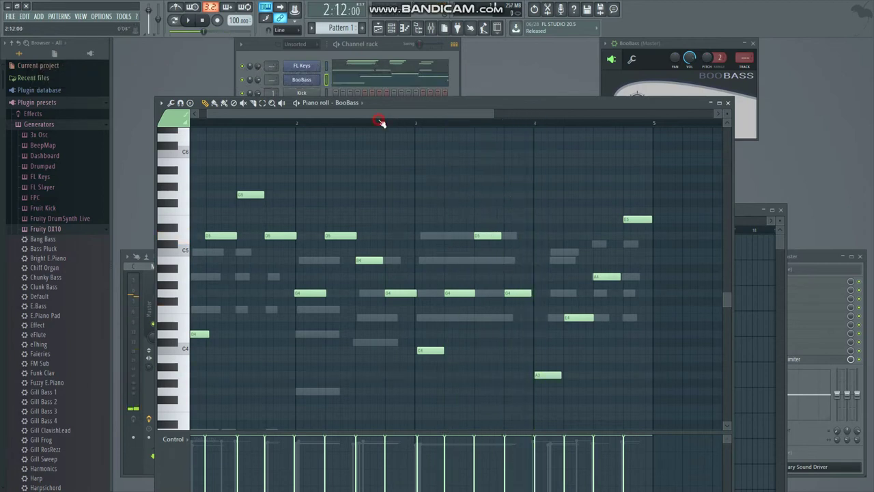
key("space")
left_click_drag(520, 294, 522, 264)
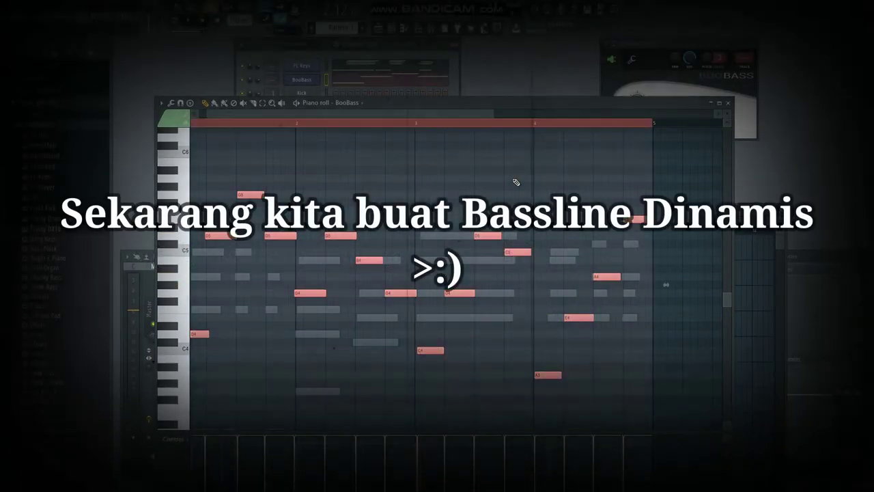
Delete all the walking bassline notes and record a dynamic jazz-funk bassline over the four bars with BooBass.
key("Delete")
key("space")
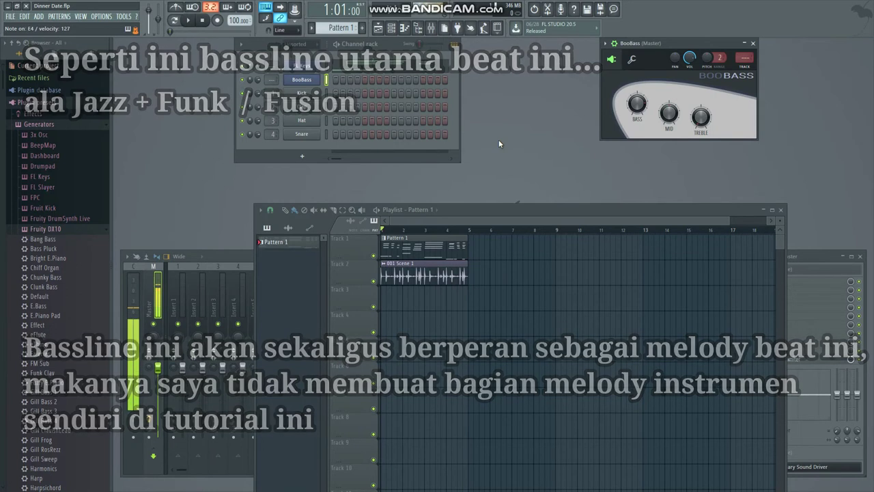
left_click(189, 20)
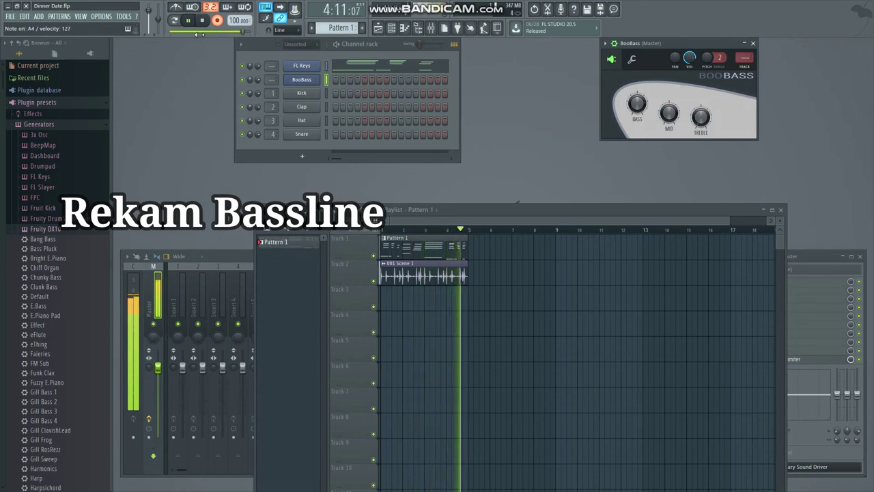
key("space")
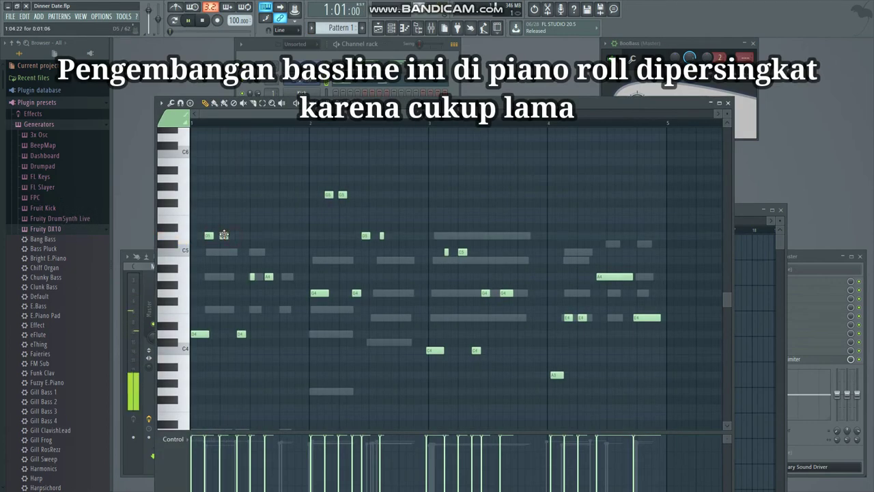
Align the bass notes in bars 1 and 2, add a short B4 and an E5 in bar 2, and play back the result.
key("space")
key("space")
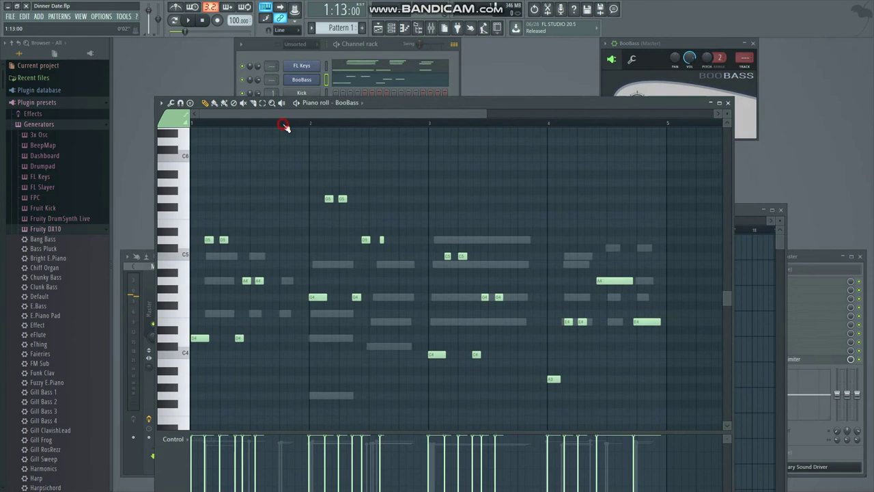
key("space")
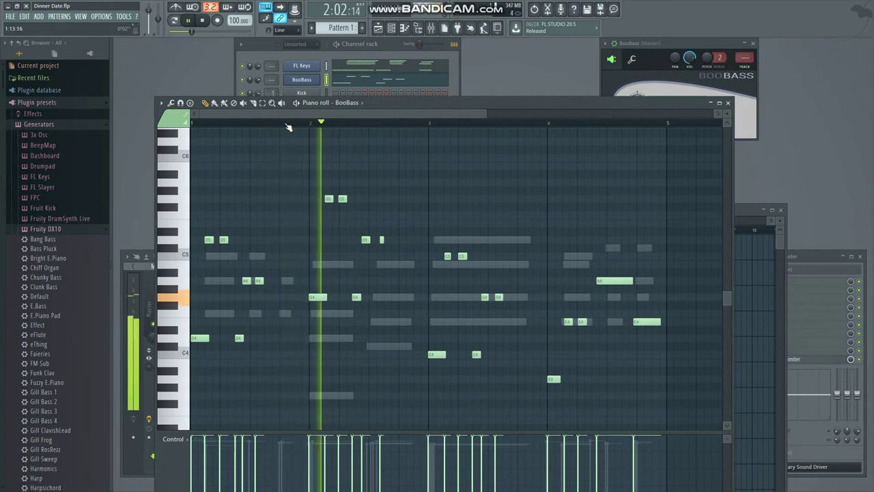
key("space")
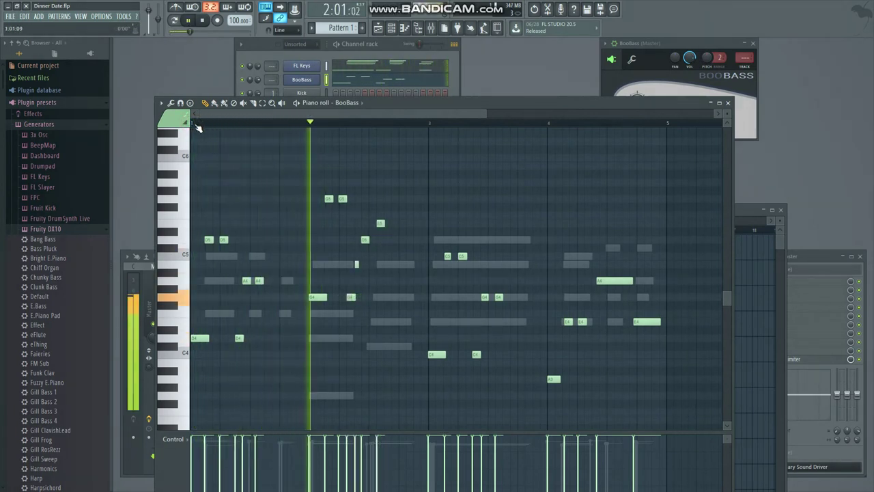
key("space")
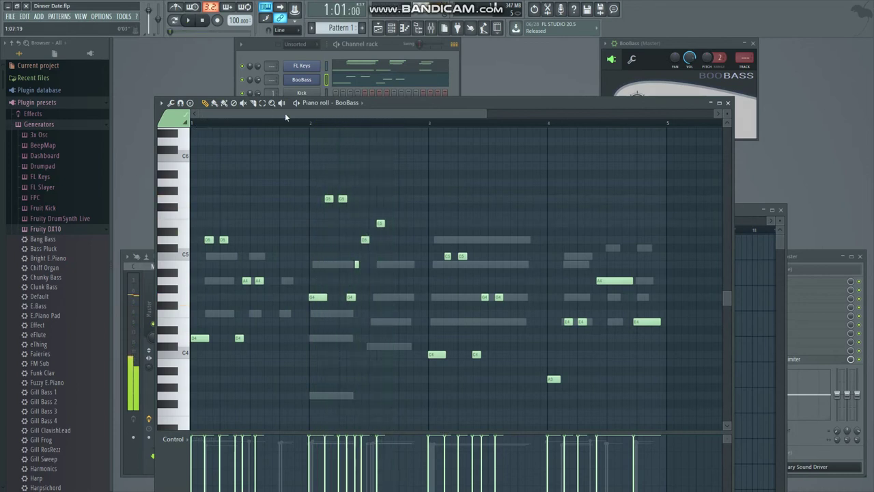
Extend the end of bar 2 with a second E5, a G4 and a D5, playing back the passage.
left_click(417, 240)
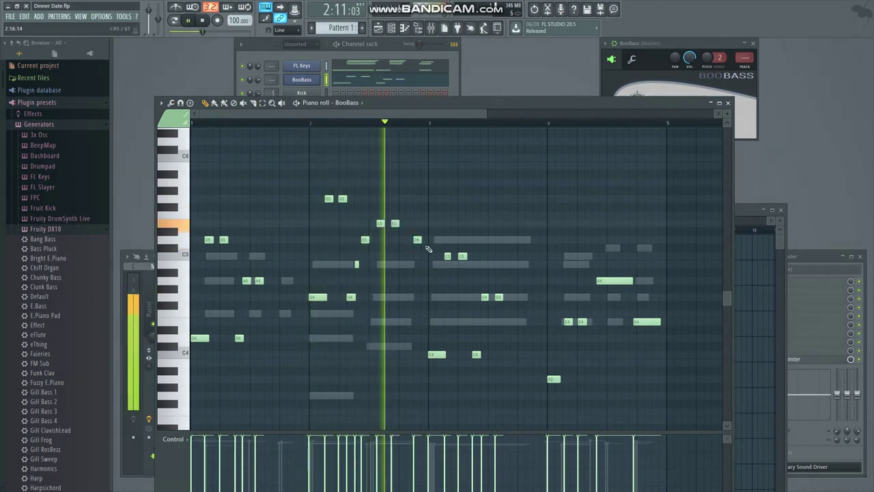
key("space")
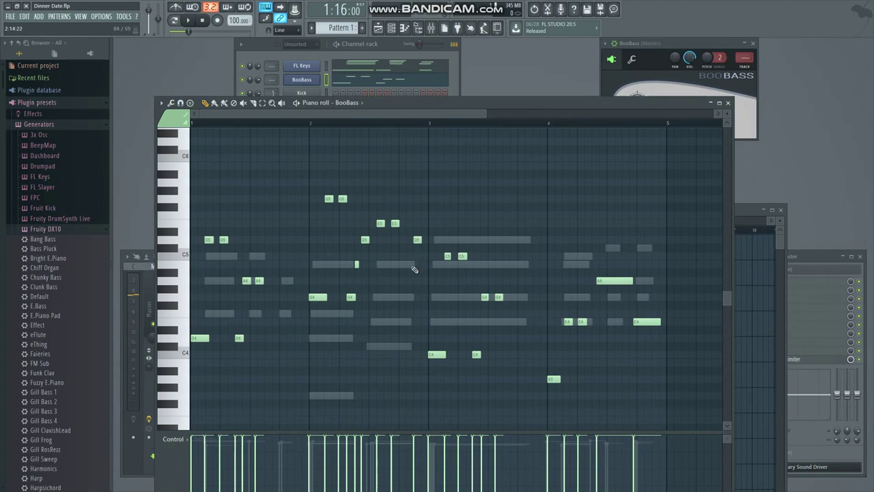
key("space")
Rewrite bar 3 to open with C5, D6 and C6, and fill its second half with G5, C6, A5 and two G5 notes.
scroll(414, 268, "up", 1)
left_click(447, 166)
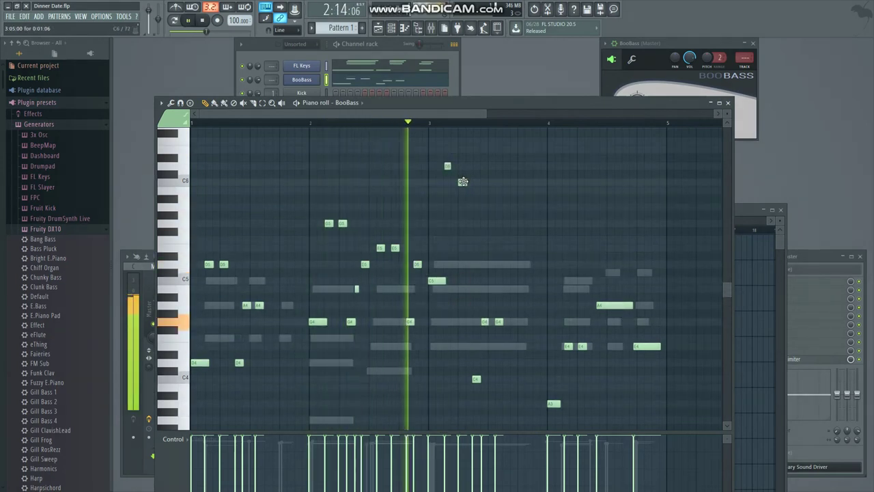
left_click(463, 182)
key("space")
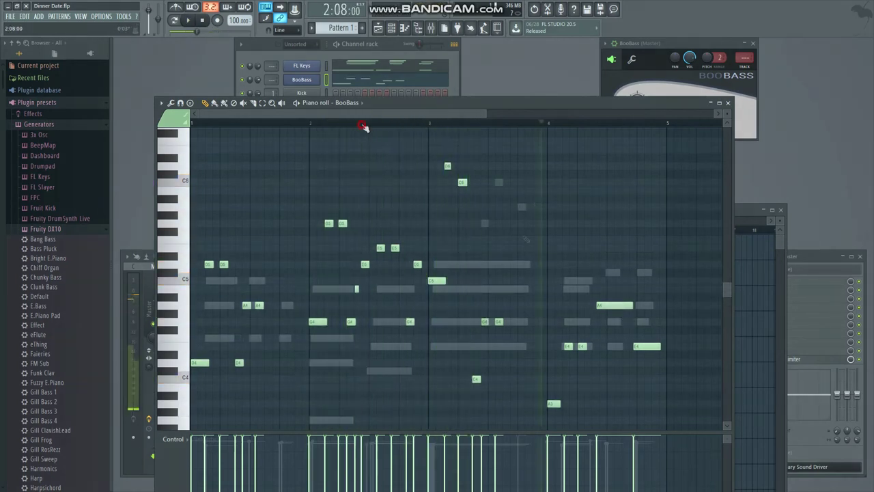
key("space")
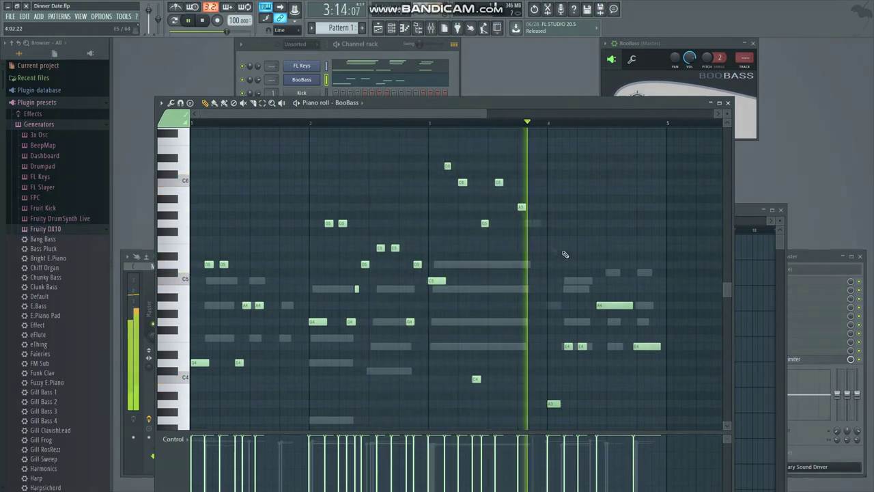
key("ctrl+z")
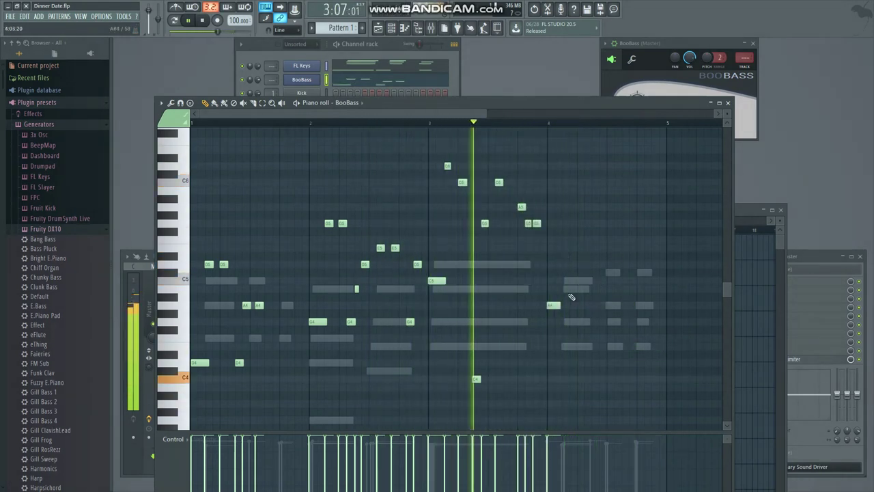
Rework bar 4 as A4, E5, A4, two E5 notes, B5, E6, B5 and A5, and add a long D4 ending bar 1.
key("ctrl+z")
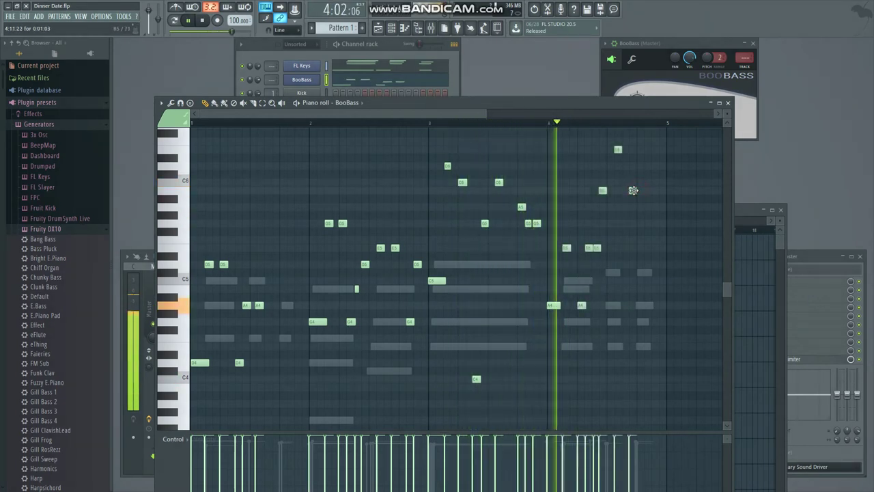
left_click(633, 189)
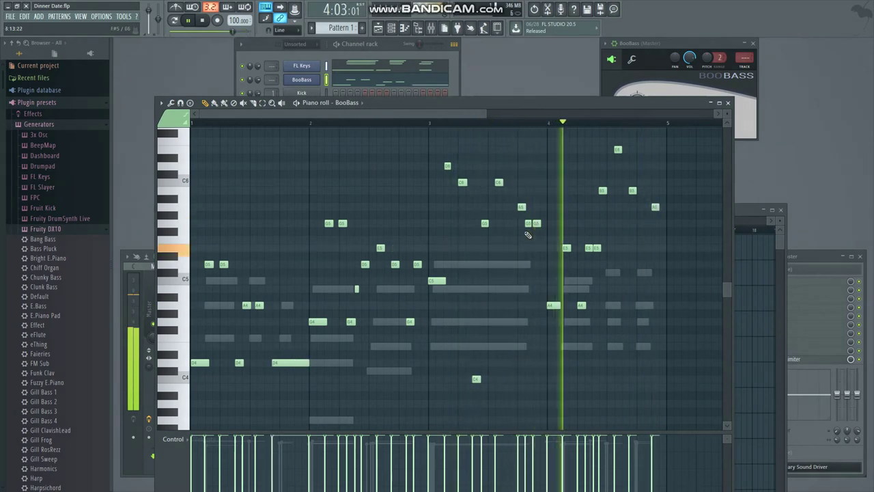
left_click(699, 116)
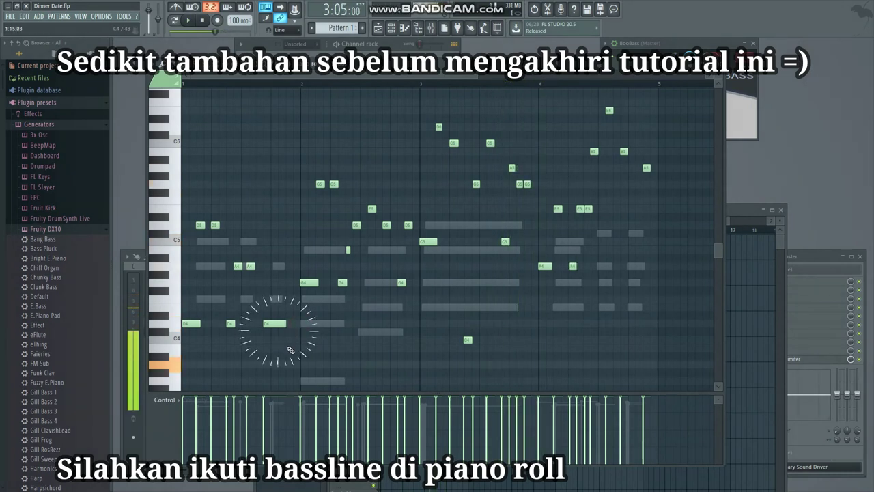
Add a low A3 note right after the last D4 of bar 1 and play the bassline.
left_click(291, 365)
key("space")
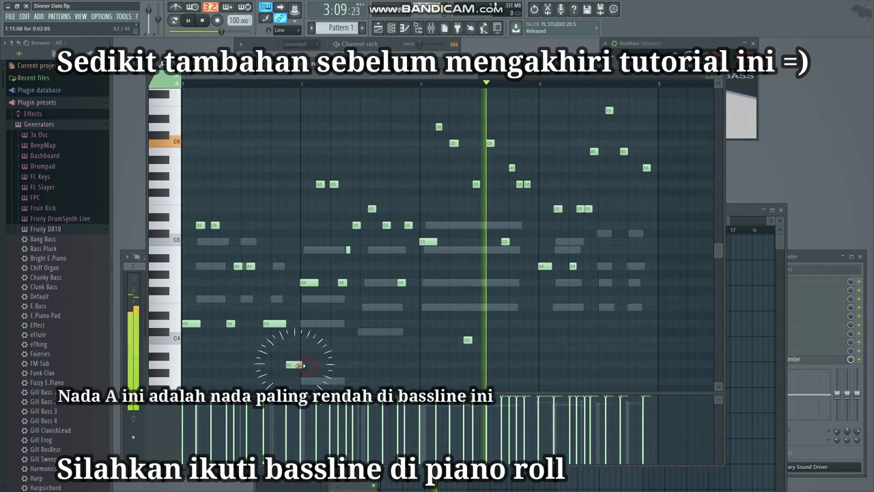